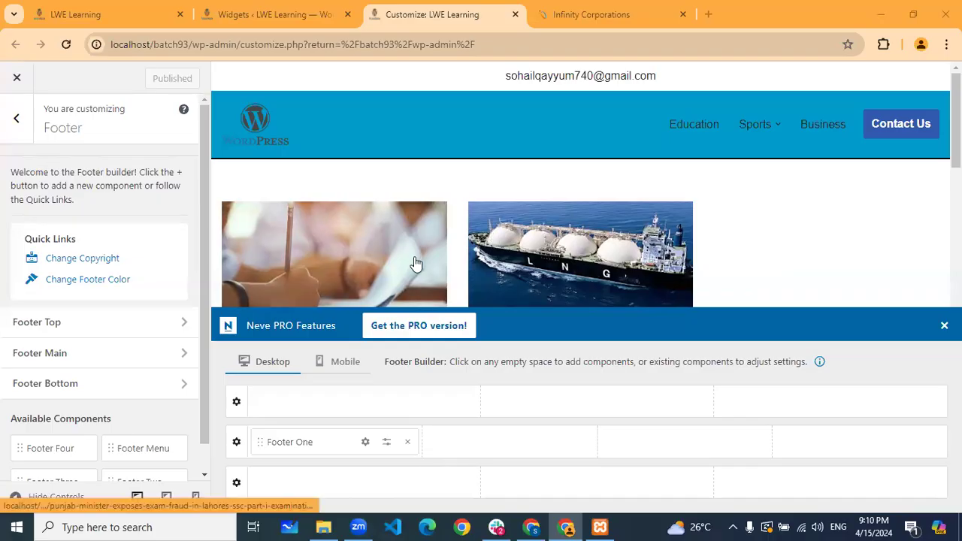
Step: Add the Footer Two component beside Footer One in the footer's middle row and publish the change
scroll(481, 271, "down", 2)
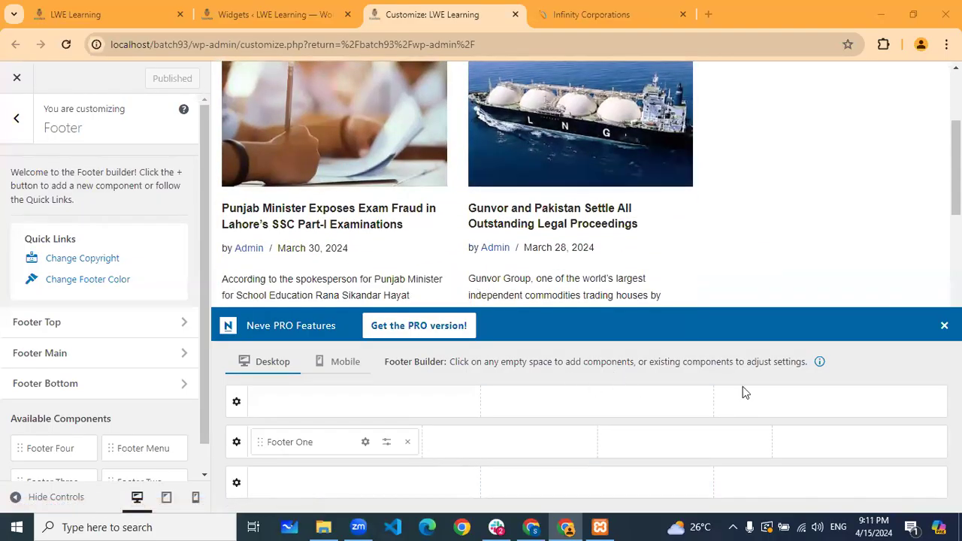
left_click(508, 448)
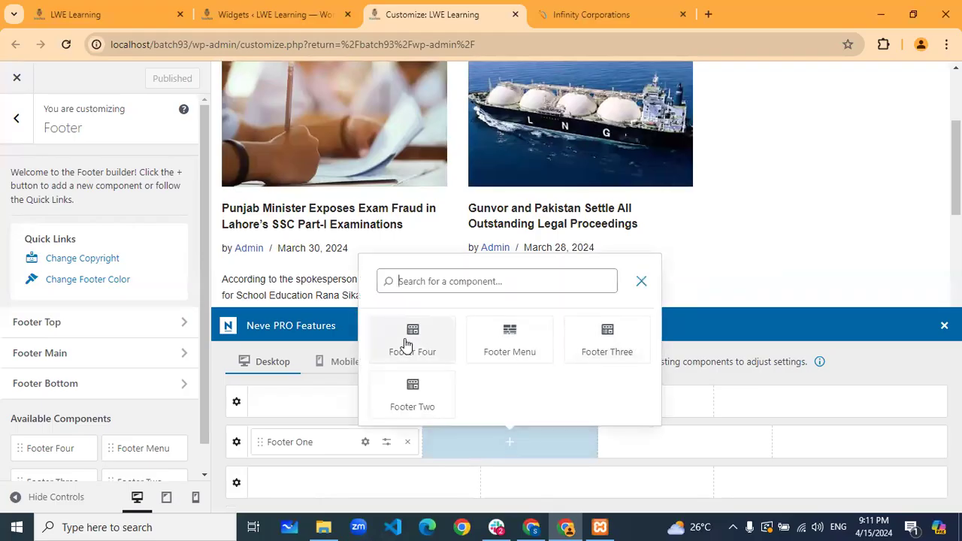
left_click(407, 402)
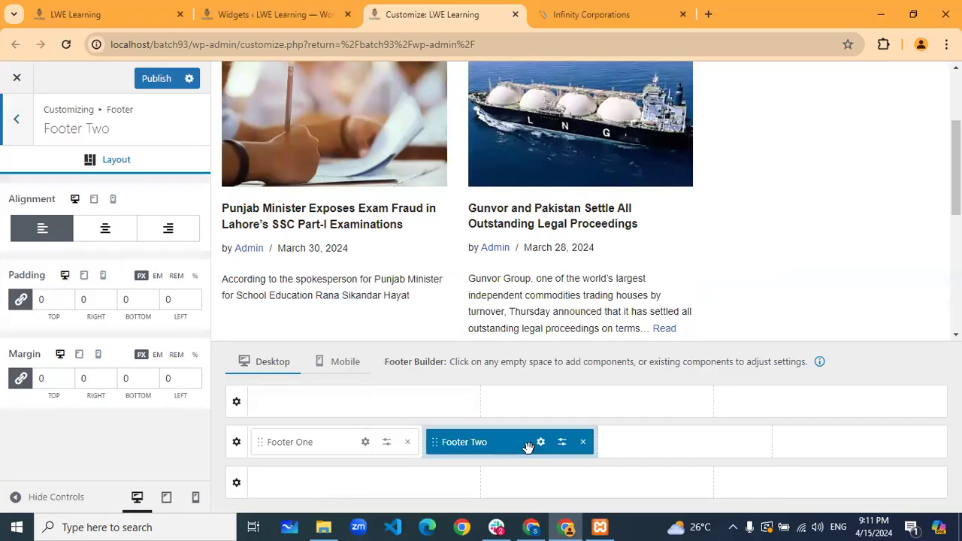
left_click(161, 83)
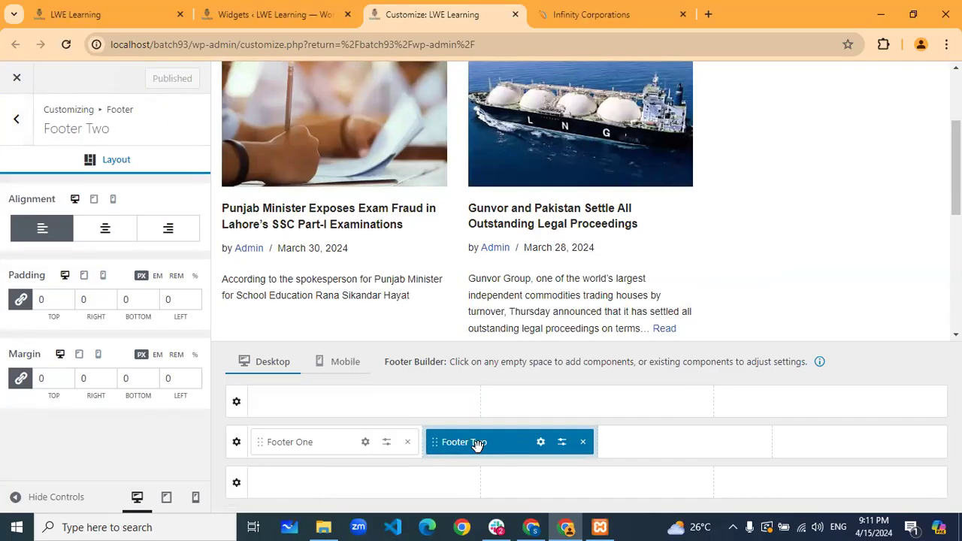
Step: Reload the LWE Learning front page and check the footer columns and the rest of the page
left_click(111, 21)
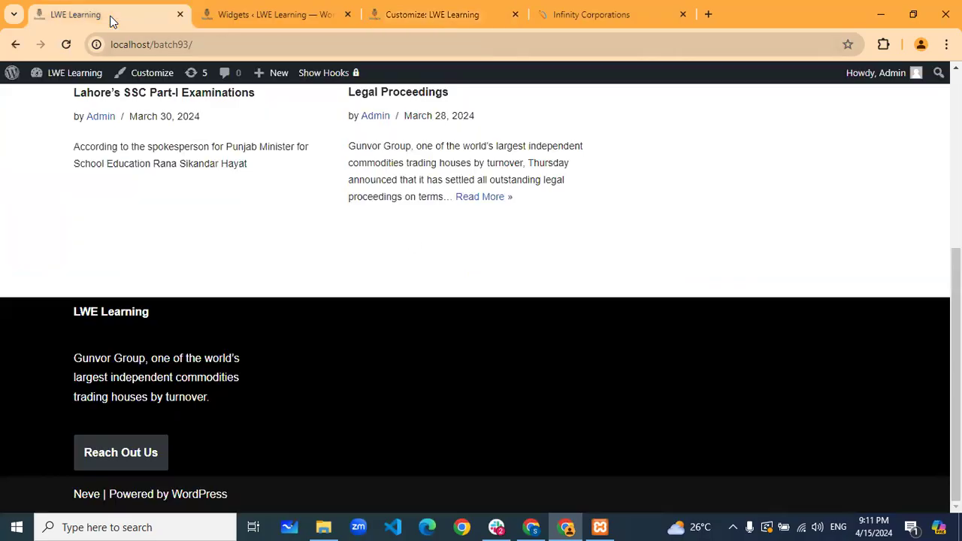
left_click(67, 44)
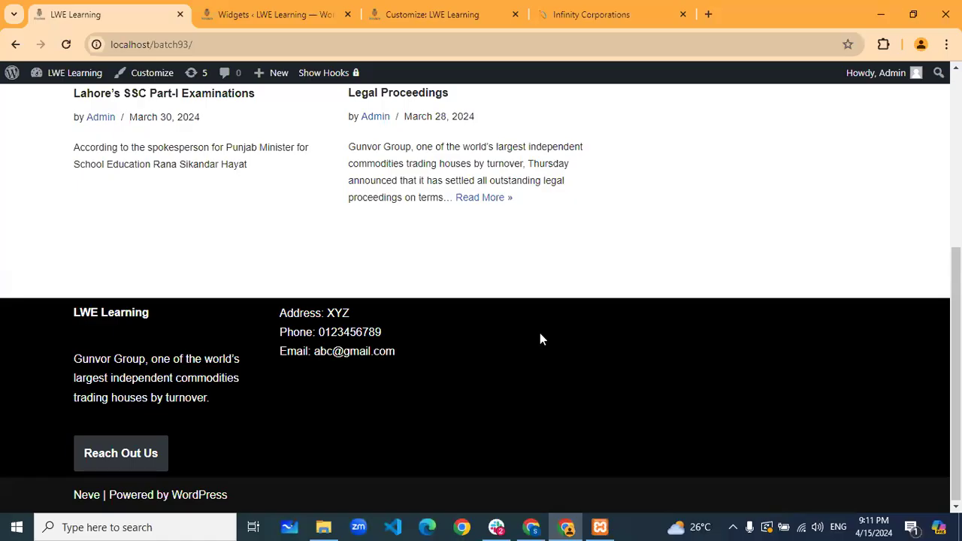
scroll(539, 334, "up", 5)
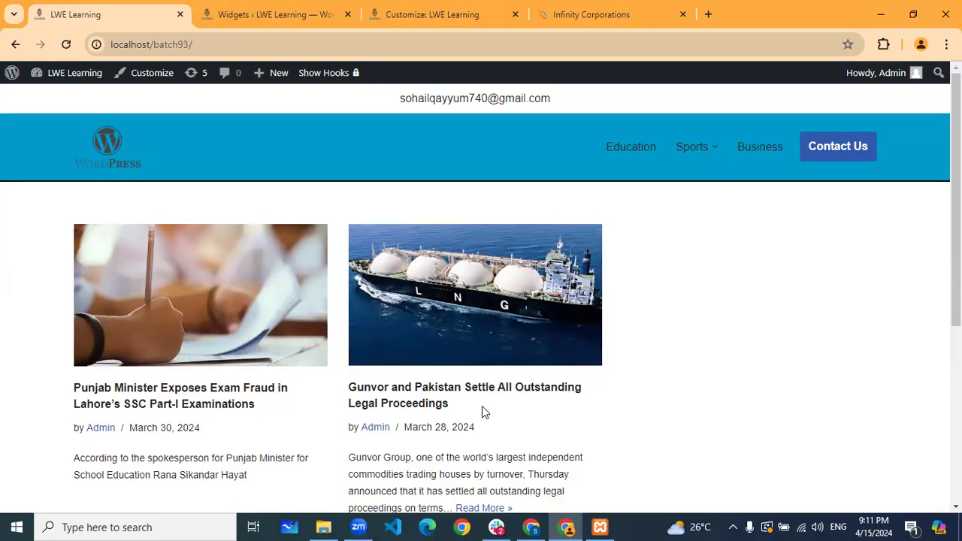
scroll(449, 339, "down", 2)
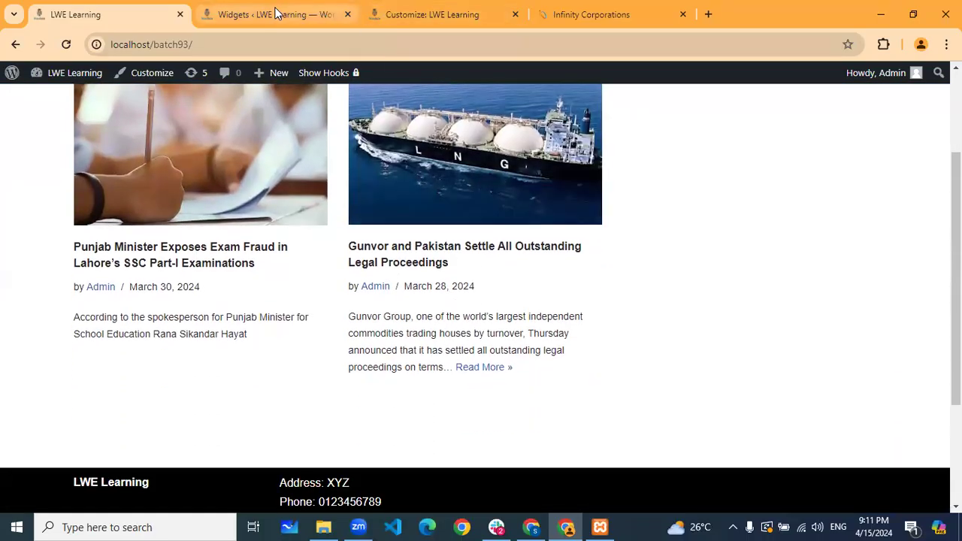
Step: Close the site customizer and return to the Widgets admin page
mouse_move(275, 14)
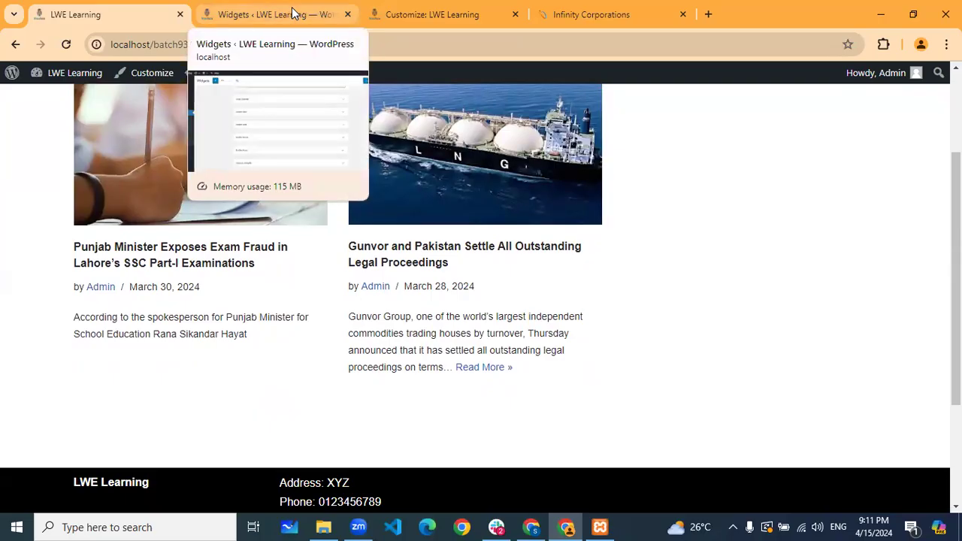
left_click(415, 15)
left_click(516, 15)
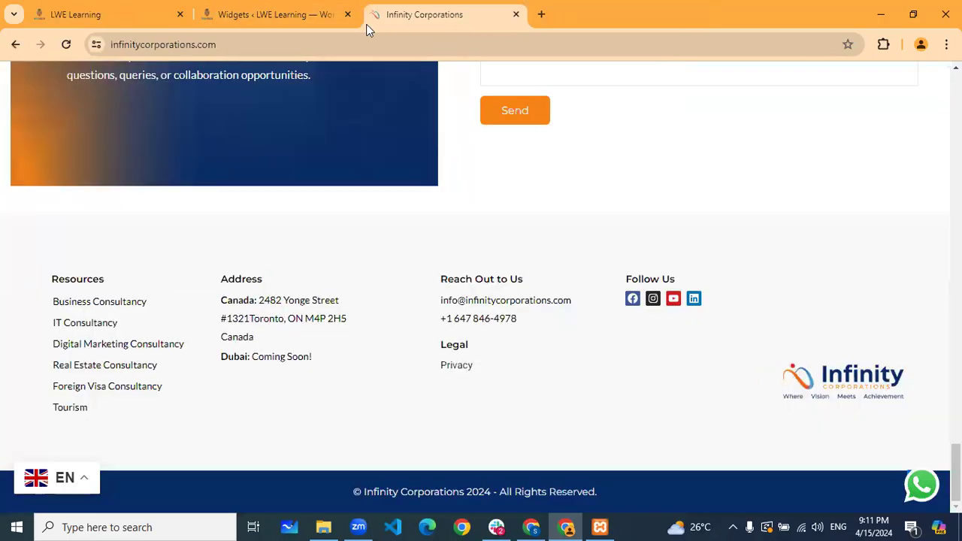
left_click(317, 9)
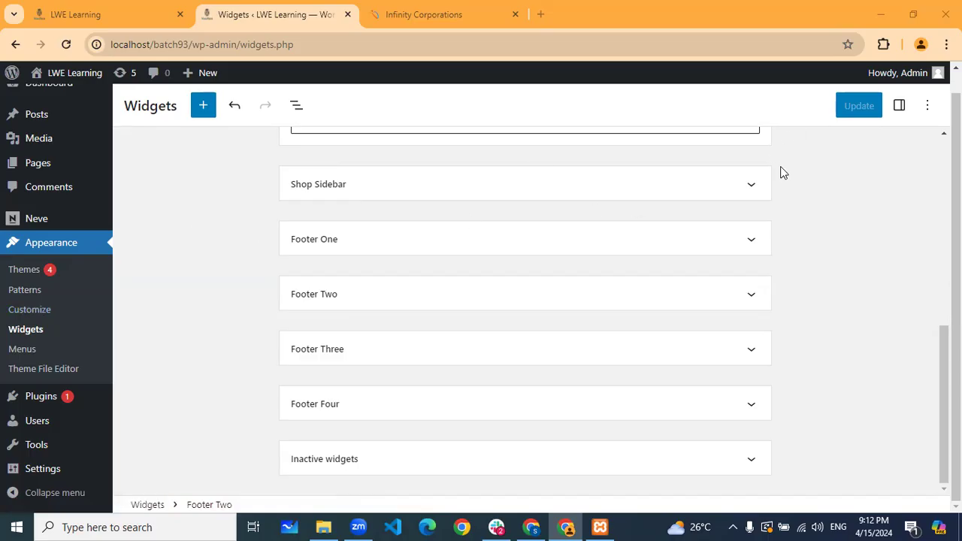
Step: Switch to File Explorer, bring up the lwe folder and maximize its window
mouse_move(523, 525)
left_click(881, 20)
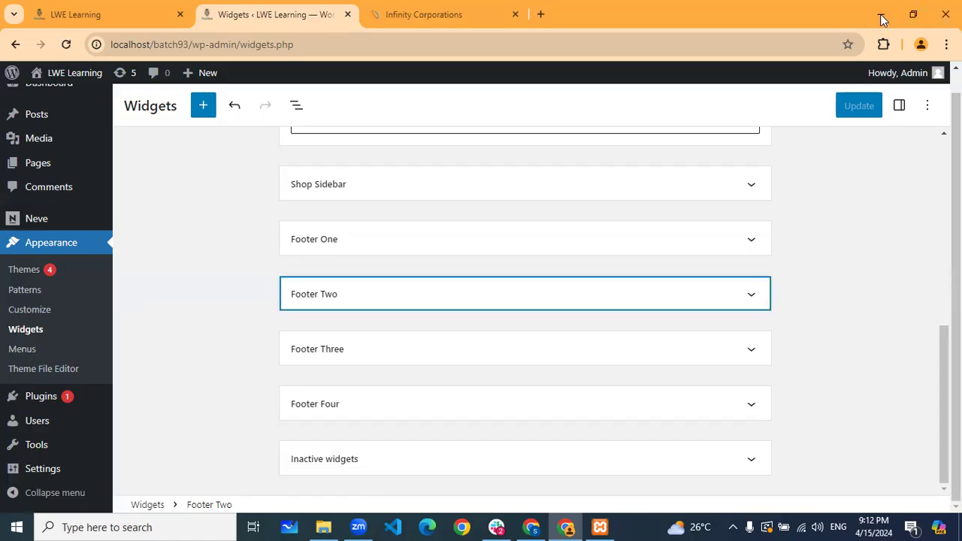
left_click(571, 526)
left_click(333, 527)
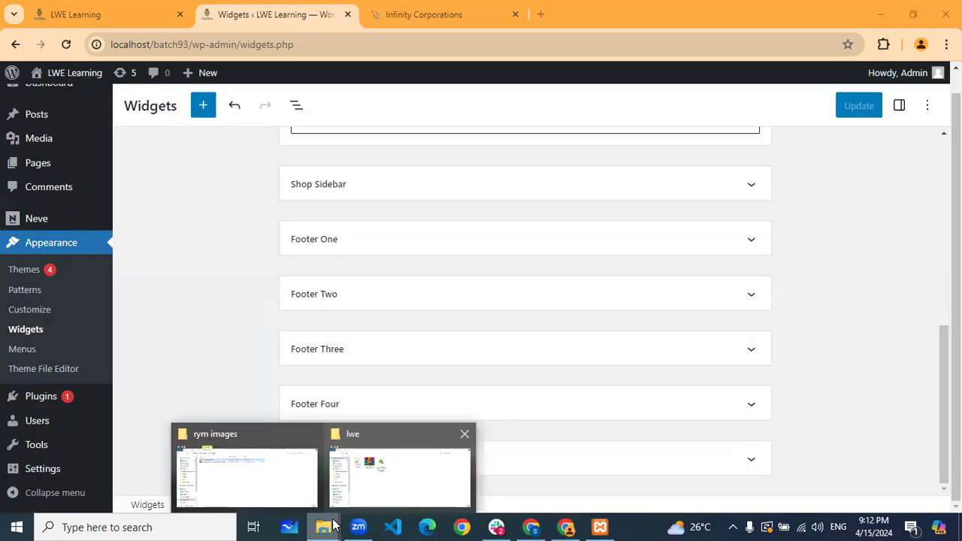
left_click(338, 474)
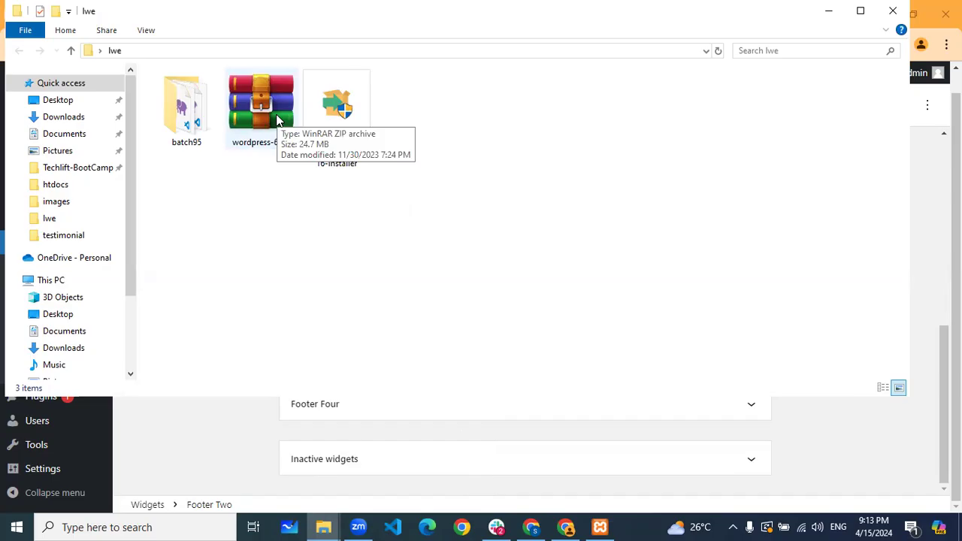
left_click(861, 11)
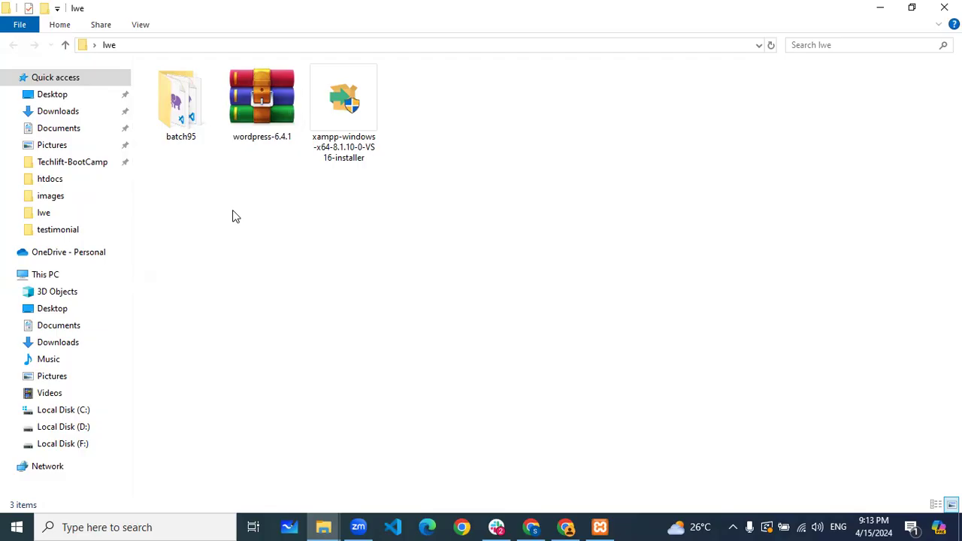
Step: Return to the browser and look over the LWE Learning home page from header to footer
left_click(566, 527)
left_click(138, 6)
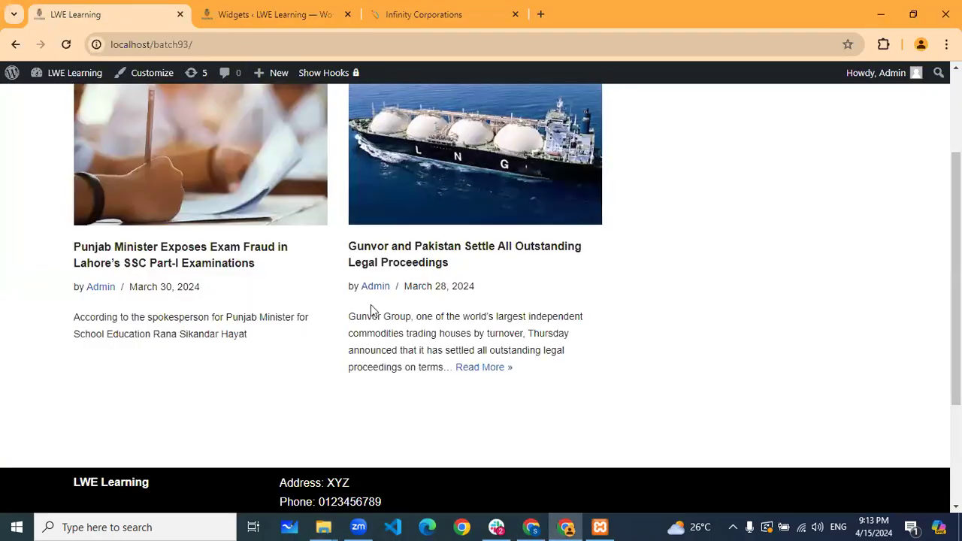
scroll(287, 255, "up", 3)
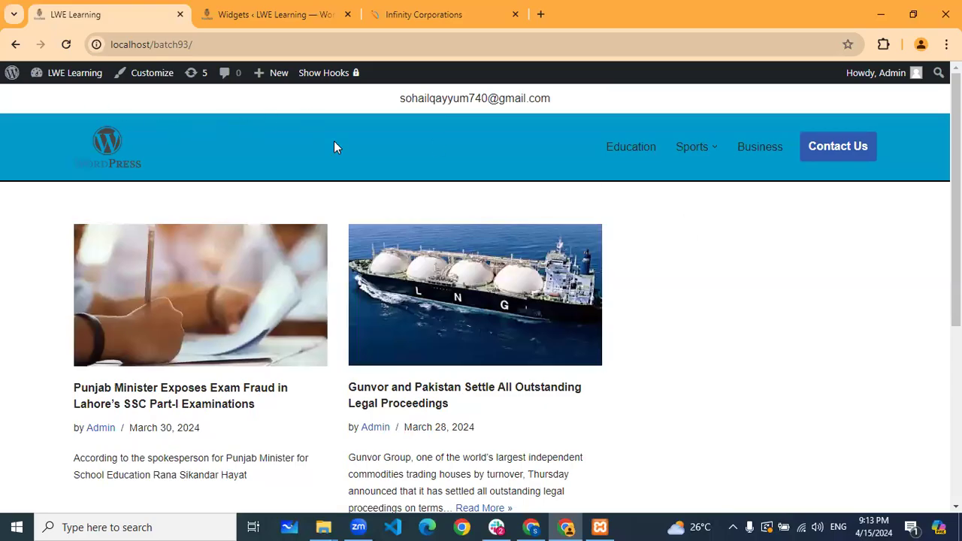
scroll(361, 331, "down", 4)
scroll(371, 287, "up", 1)
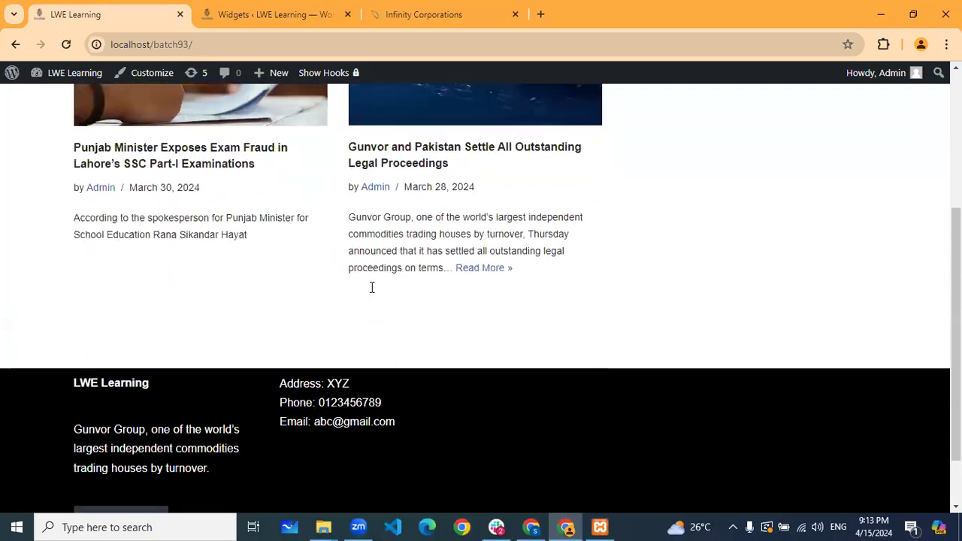
scroll(372, 287, "up", 3)
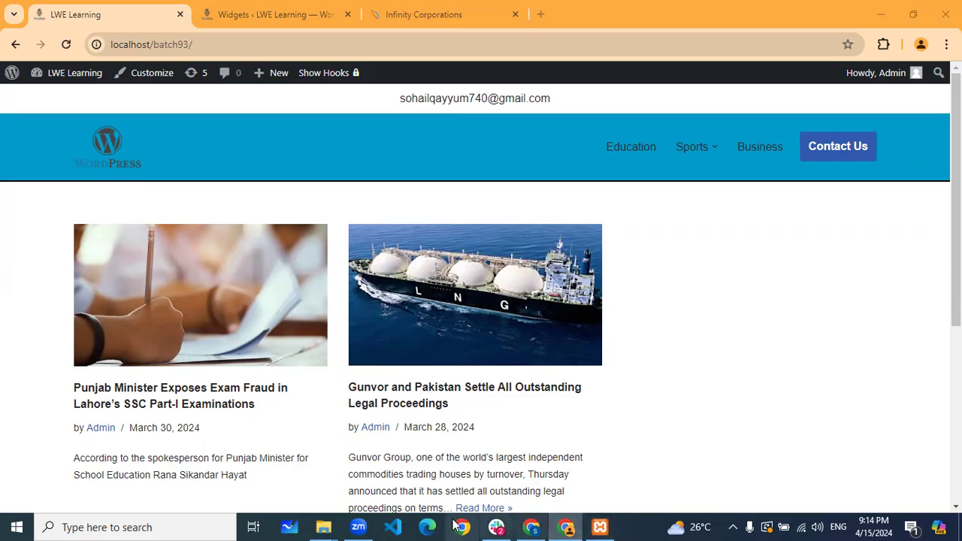
Step: Switch to the lwe folder in File Explorer and examine the extraction options for the wordpress-6.4.1 archive
mouse_move(327, 526)
left_click(365, 486)
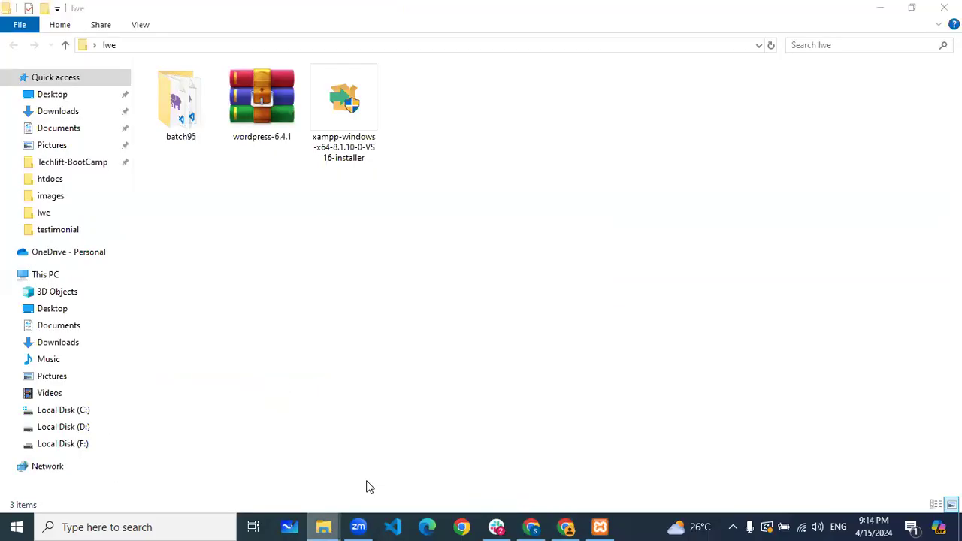
left_click(261, 112)
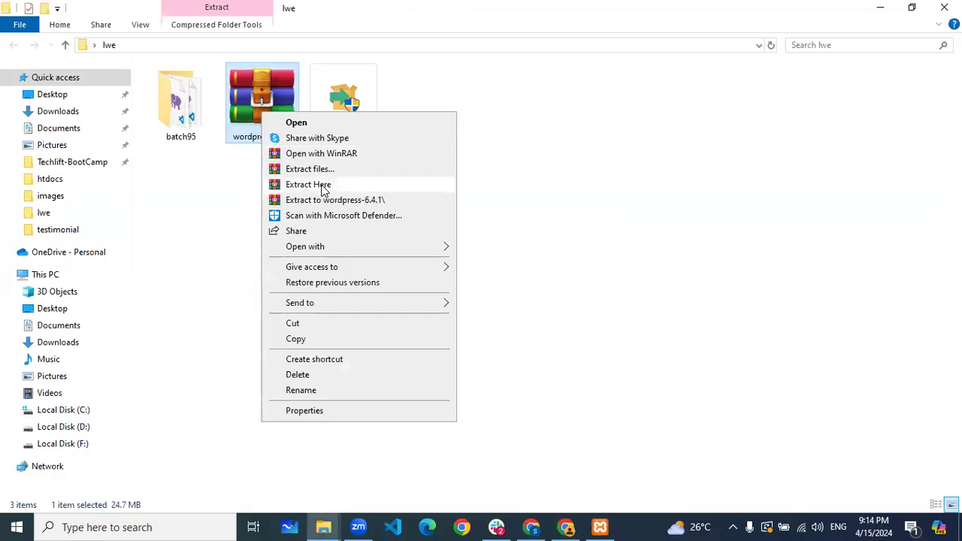
left_click(323, 186)
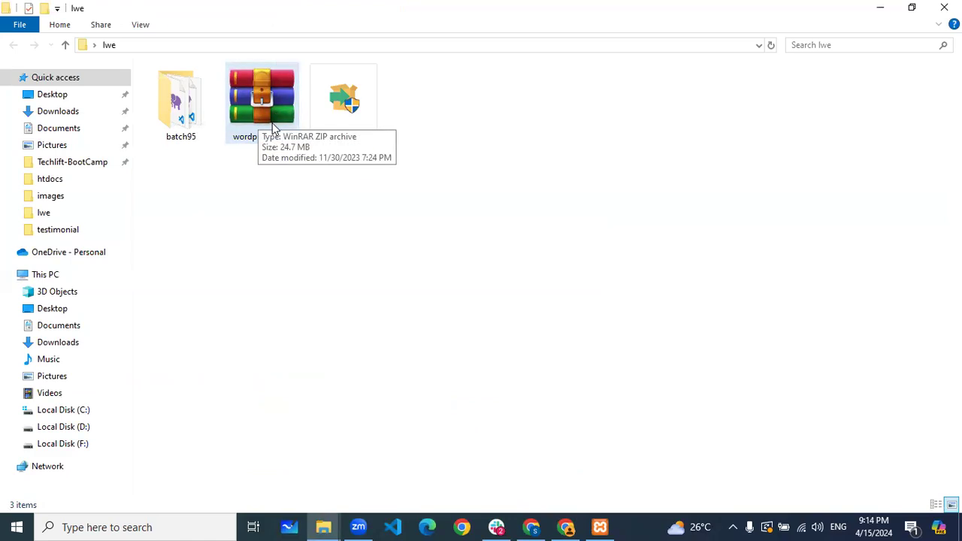
left_click(277, 157)
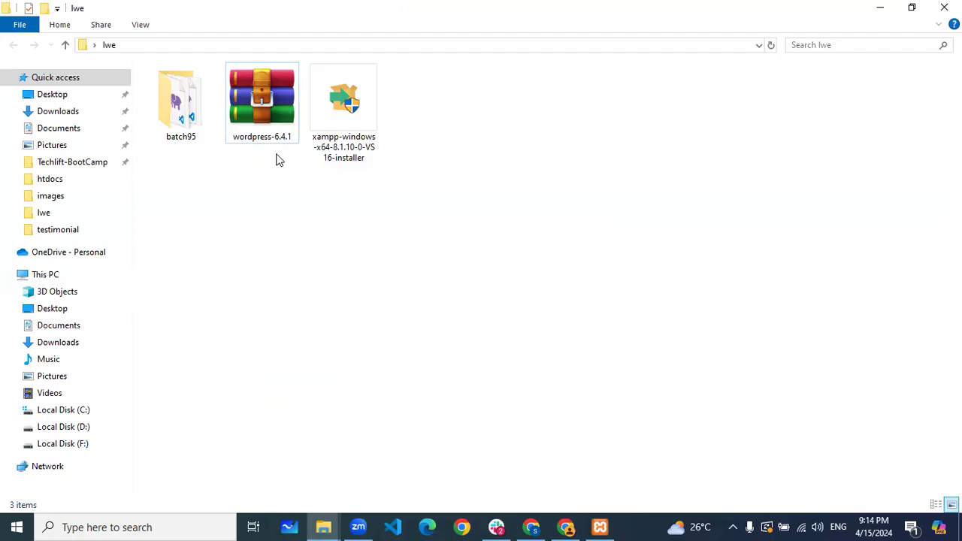
left_click(281, 101)
left_click(220, 168)
left_click(269, 100)
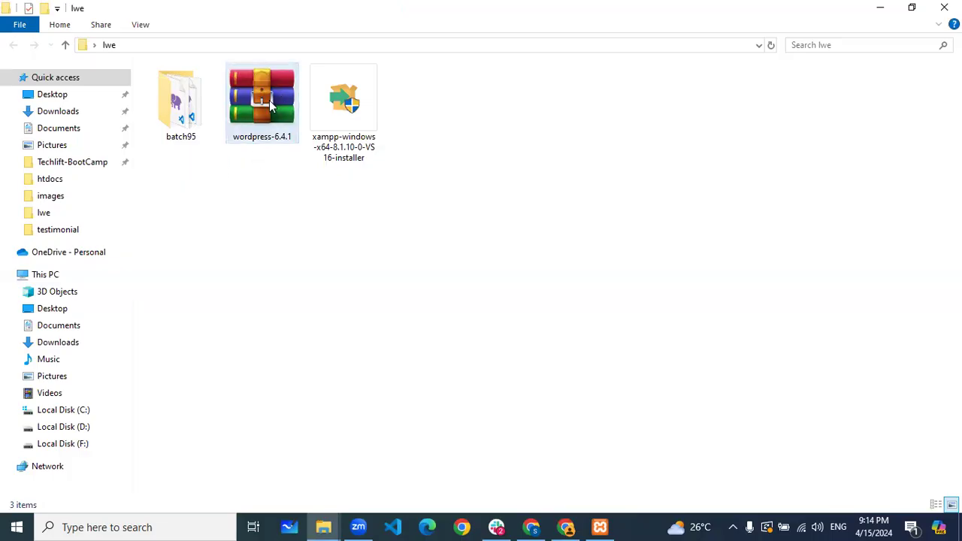
Step: Rename the batch95 folder as second93
left_click(188, 142)
left_click(188, 142)
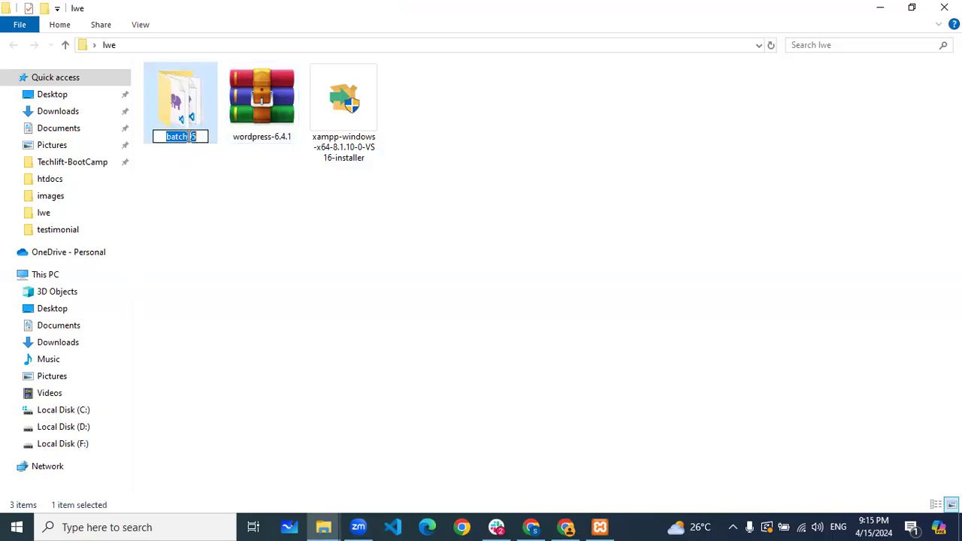
type("second93")
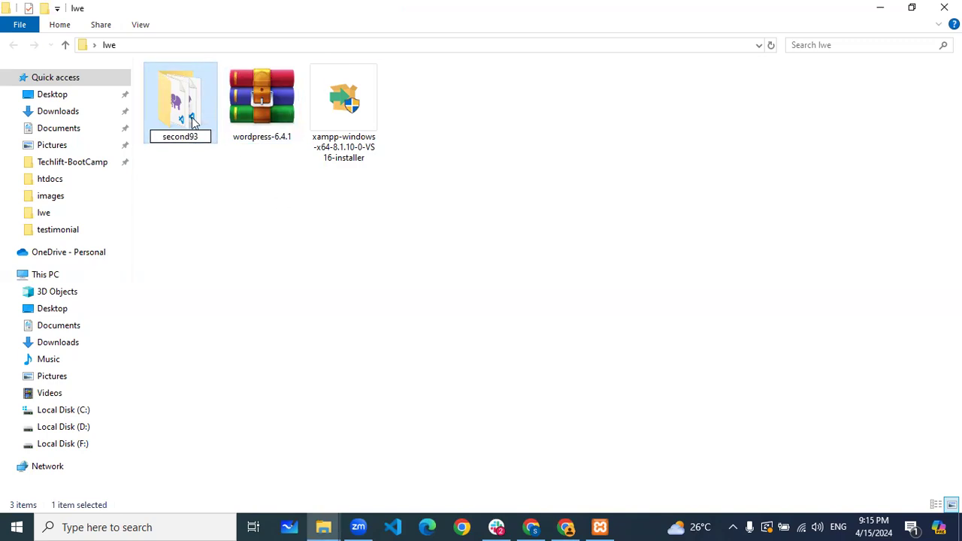
left_click(209, 154)
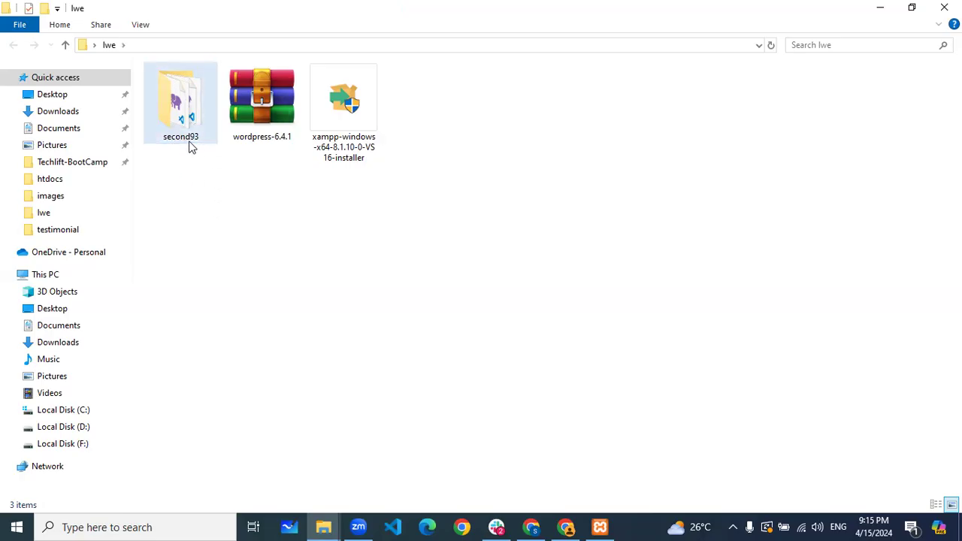
Step: Copy the second93 folder into the htdocs folder of xampp1 on Local Disk (C:)
right_click(183, 143)
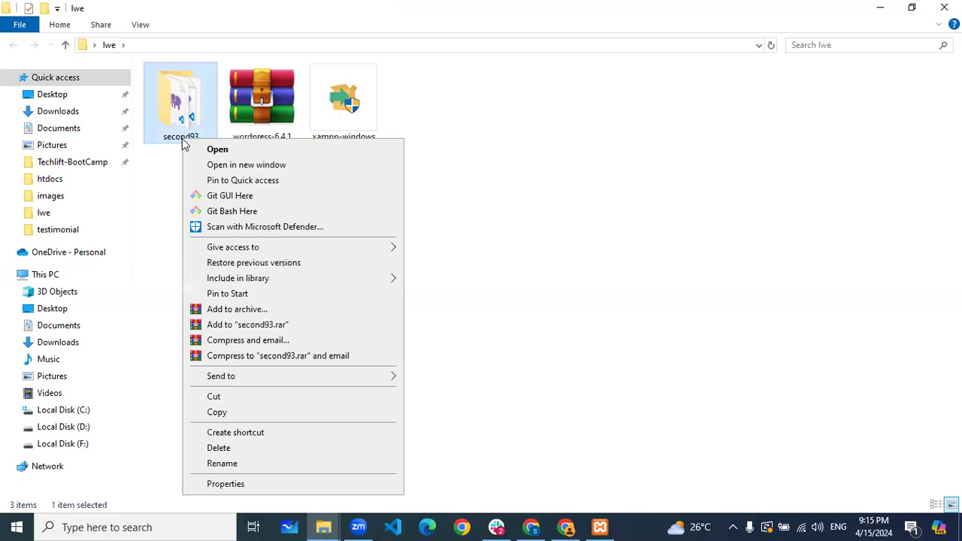
left_click(247, 413)
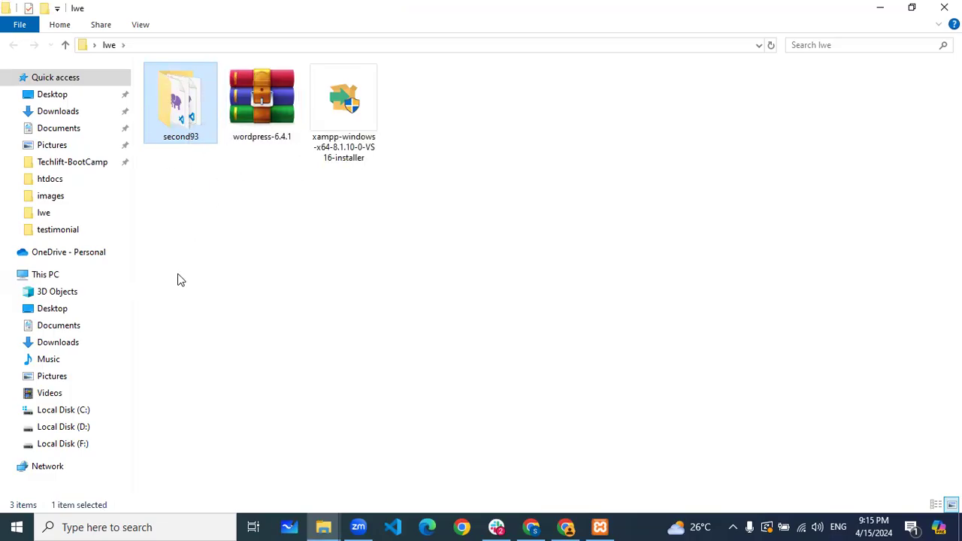
left_click(79, 411)
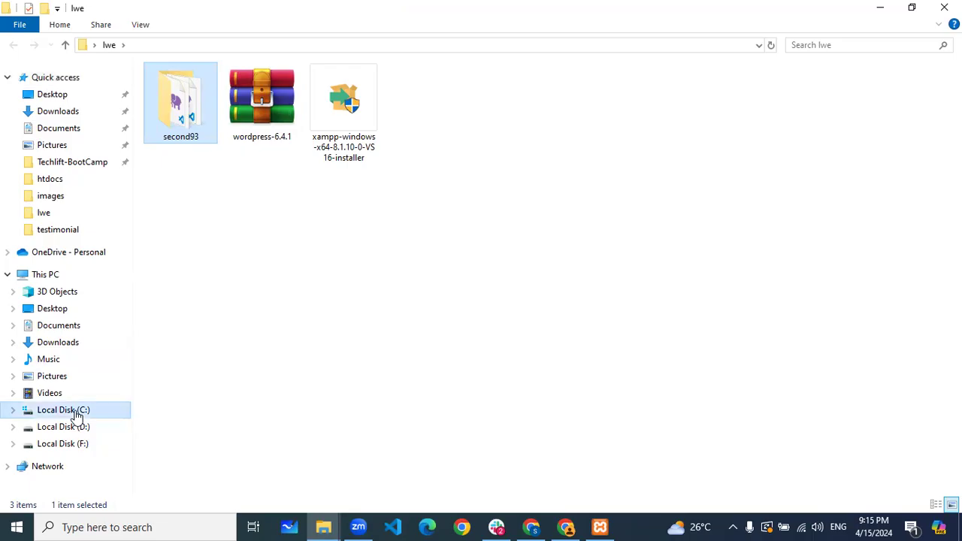
double_click(180, 206)
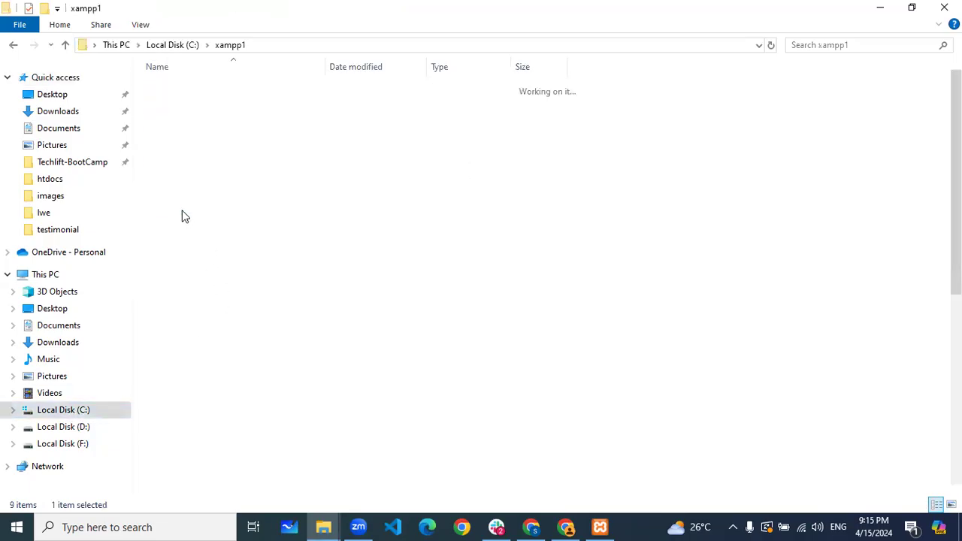
double_click(195, 162)
left_click(195, 164)
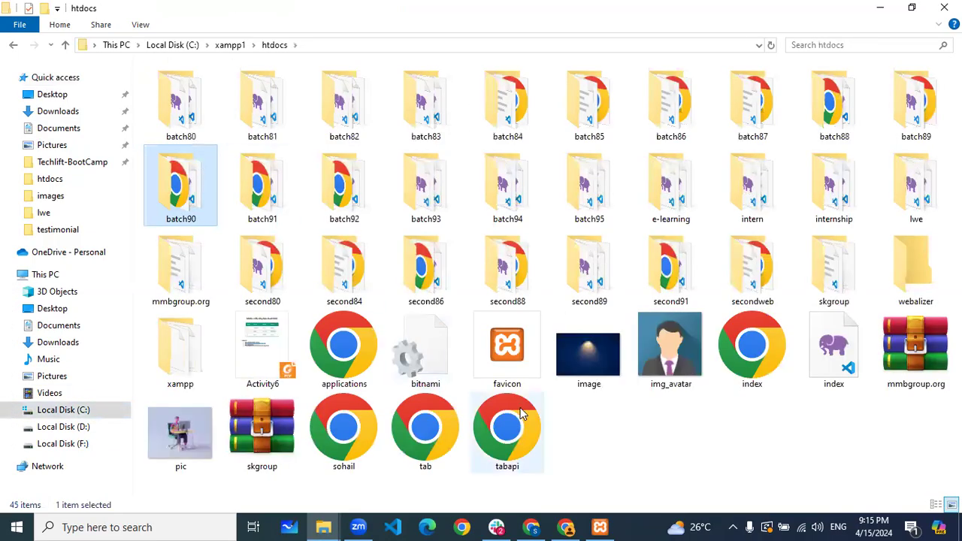
left_click(638, 436)
right_click(638, 437)
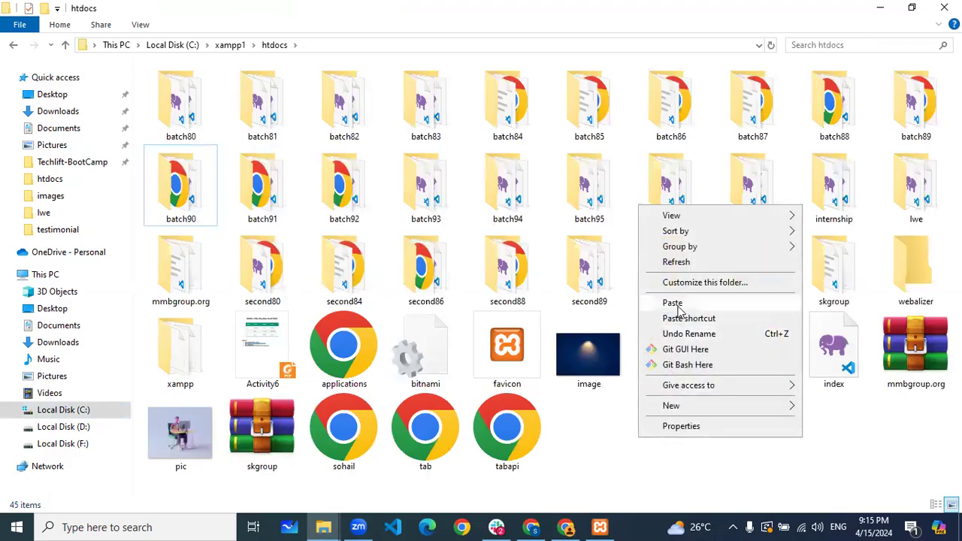
left_click(714, 351)
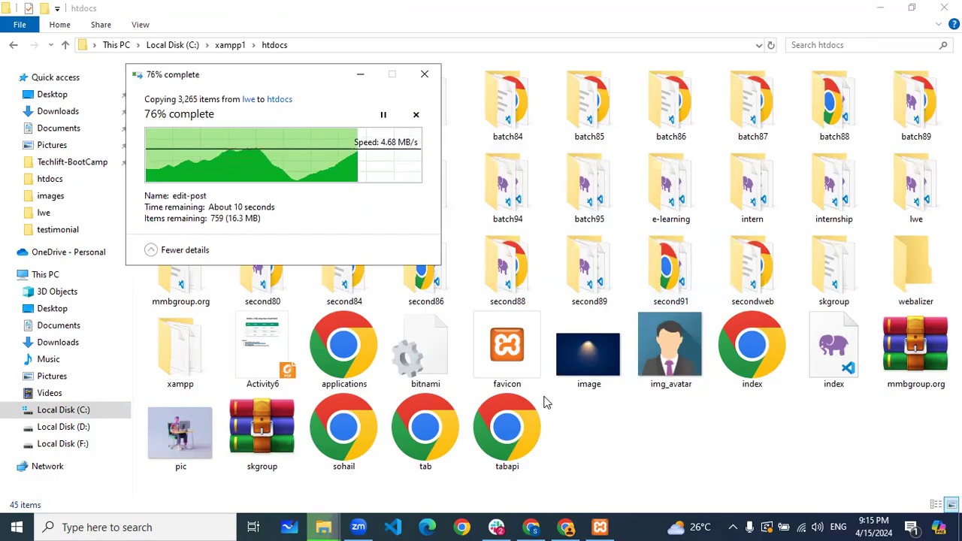
Step: Check that second93 is copied into htdocs, and open localhost/phpmyadmin in a new browser tab
left_click(565, 526)
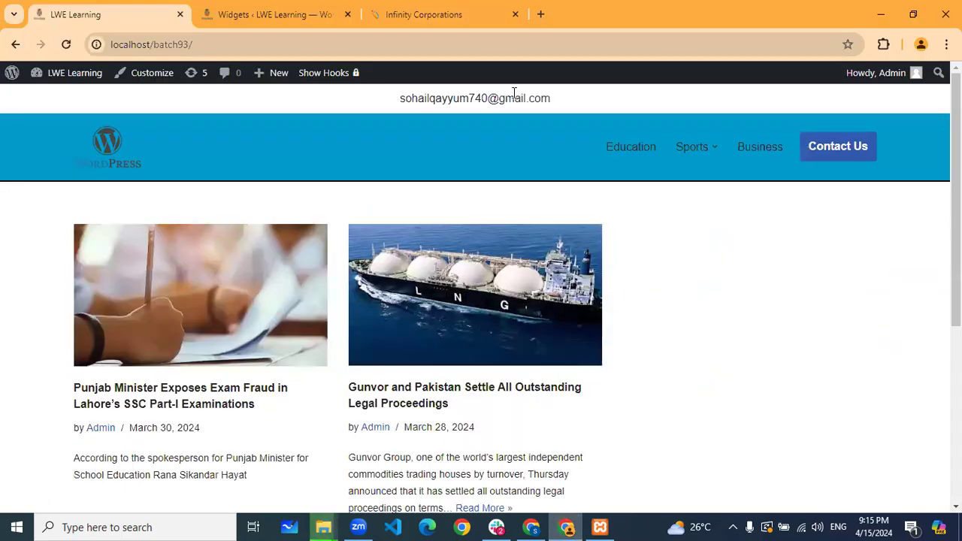
left_click(541, 14)
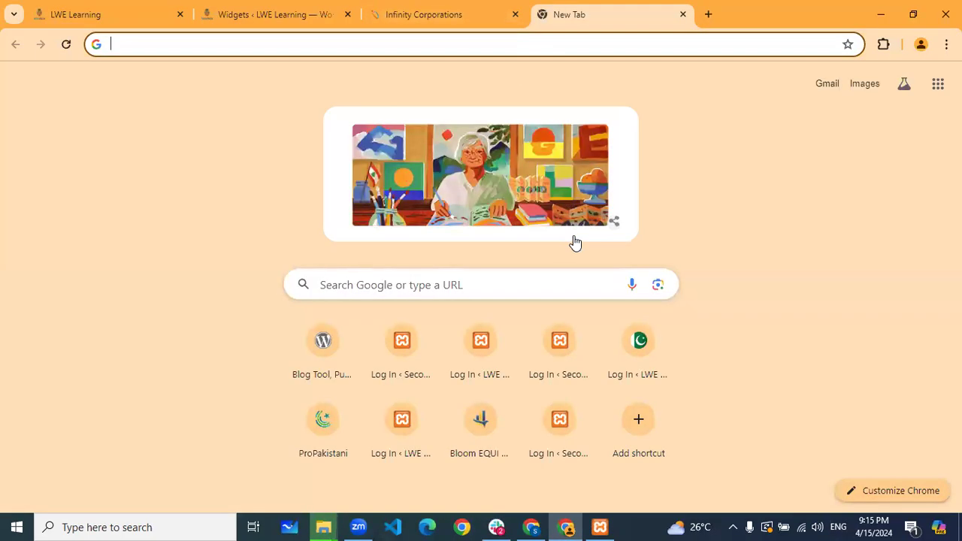
type("lo")
key("alt+Tab")
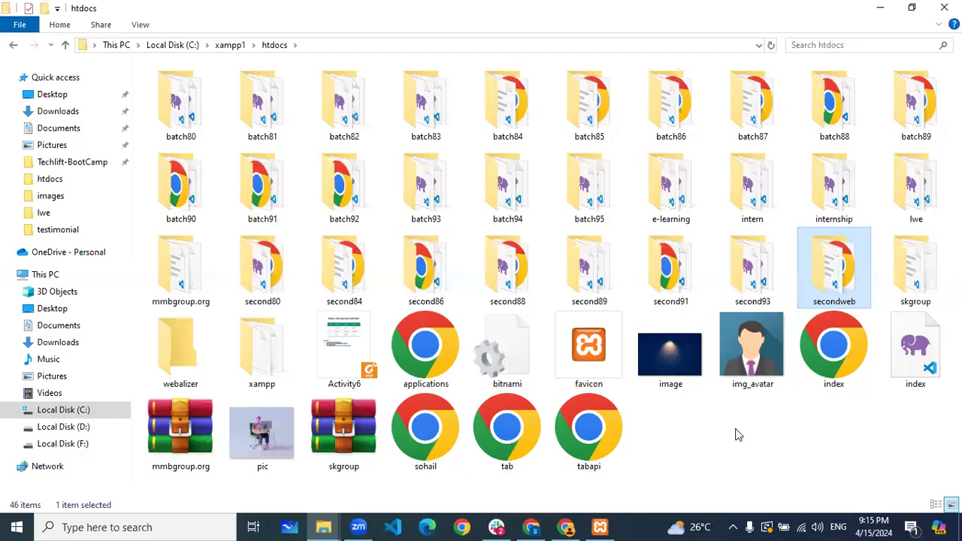
left_click(815, 431)
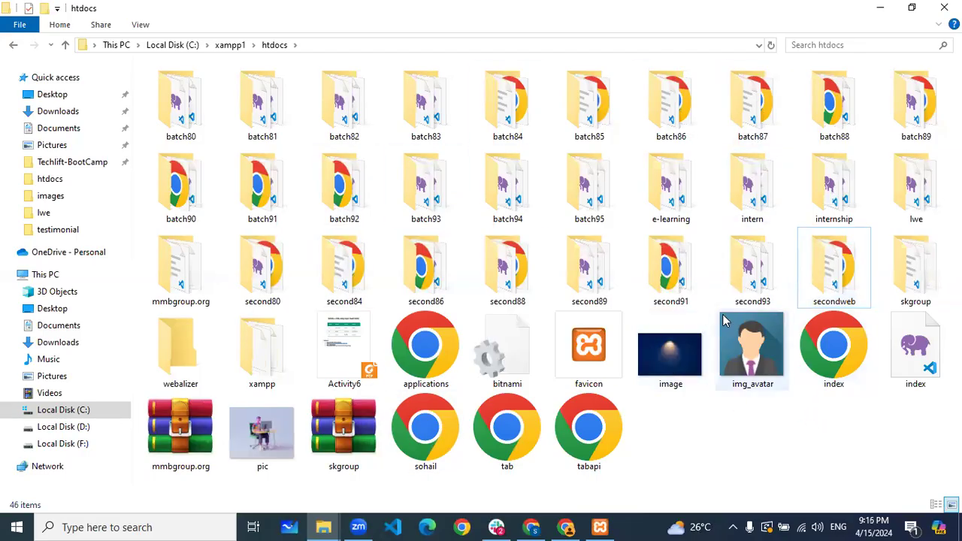
left_click(878, 8)
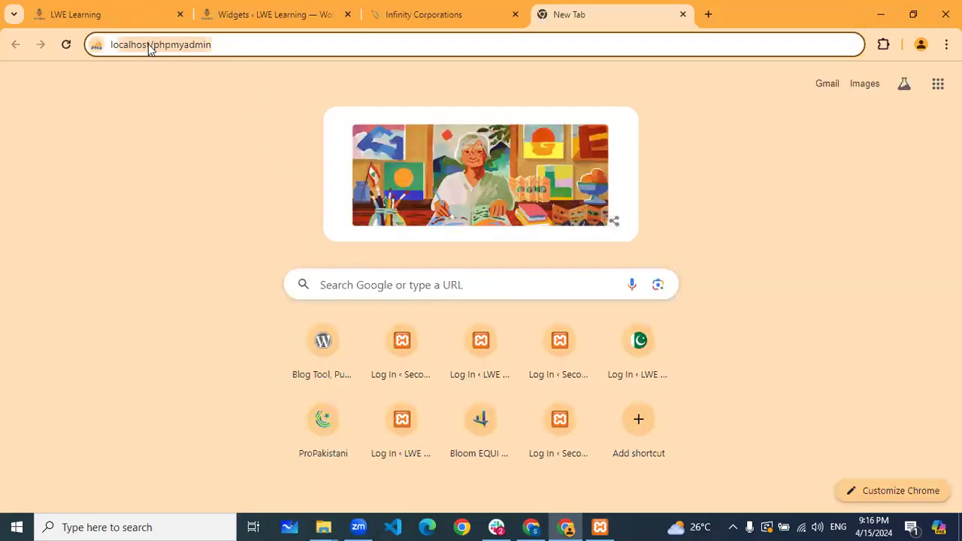
left_click(238, 46)
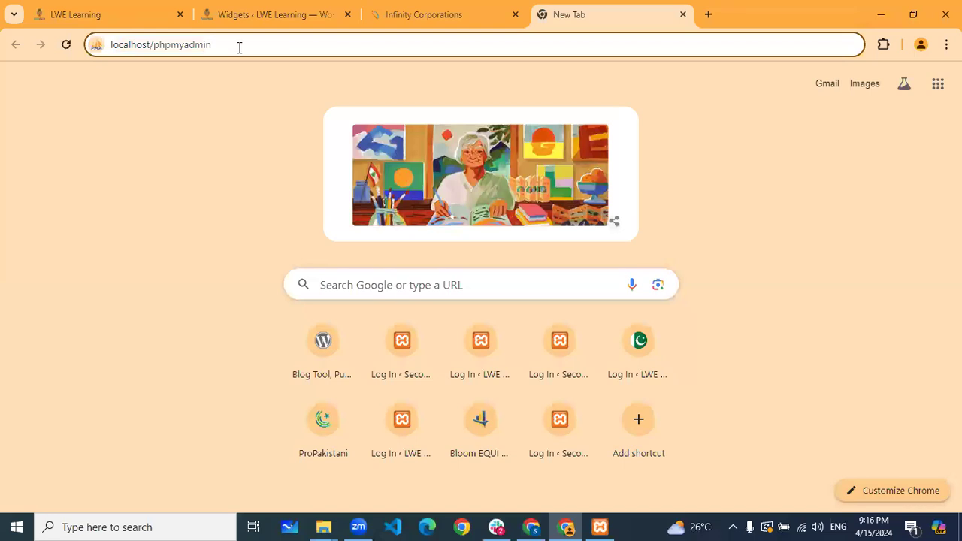
key("Return")
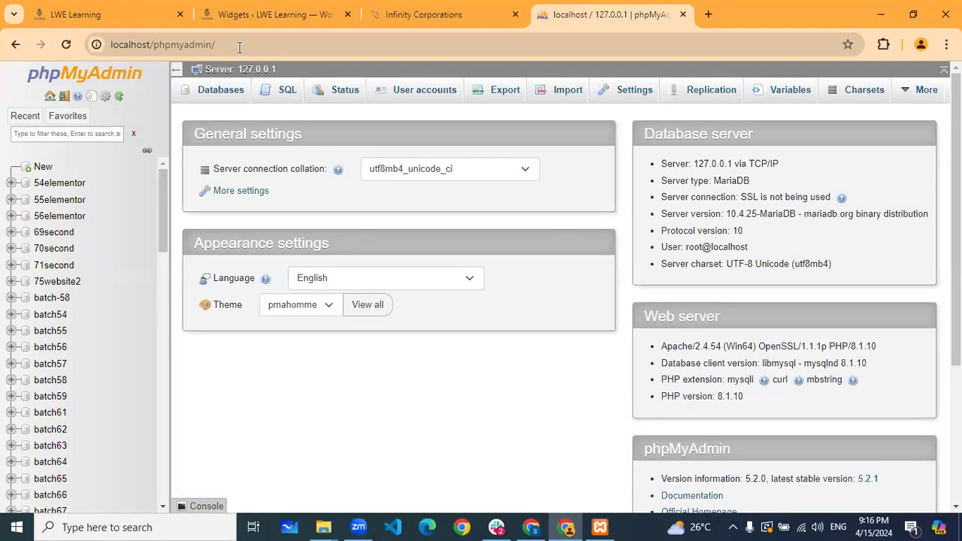
Step: Create a database named second93 with the utf8mb4_general_ci collation and close phpMyAdmin
left_click(221, 93)
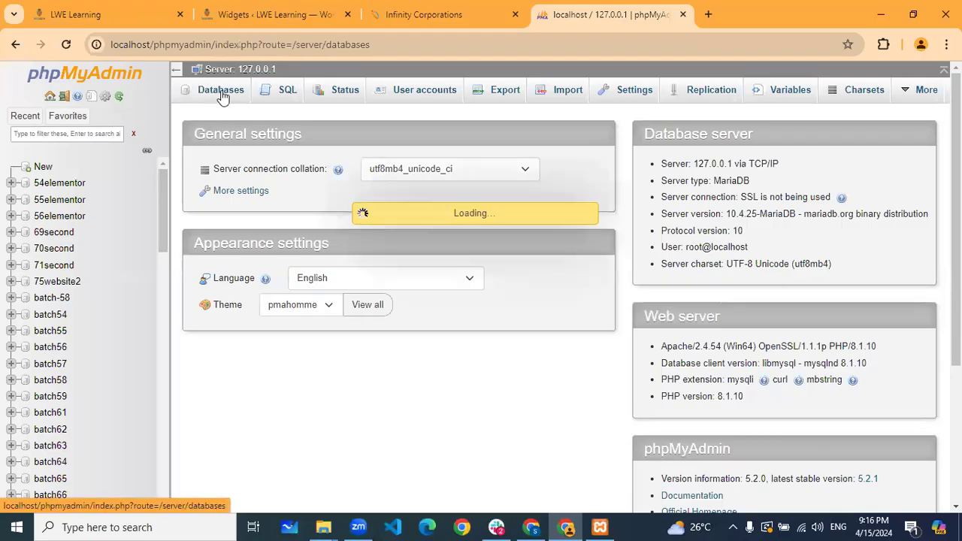
left_click(269, 208)
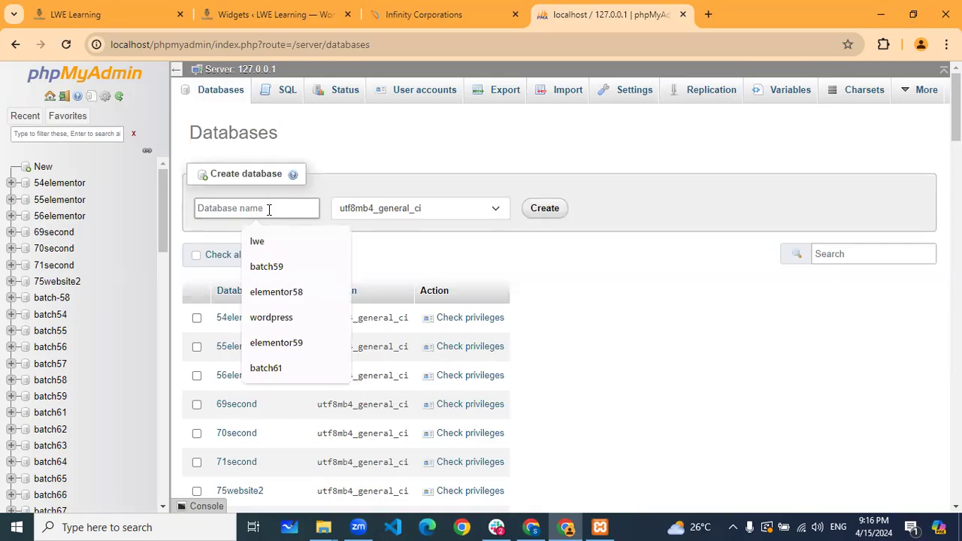
type("b")
key("BackSpace")
type("secon")
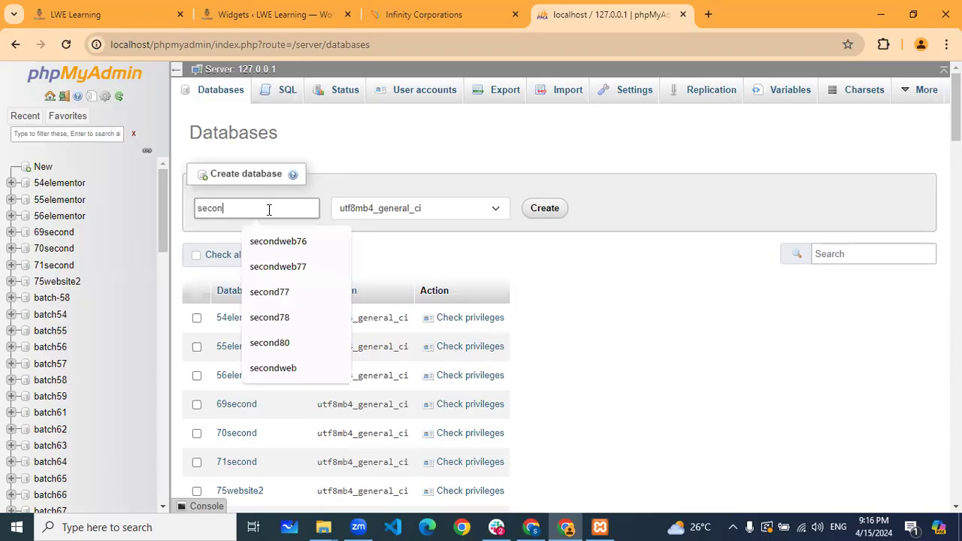
type("d93")
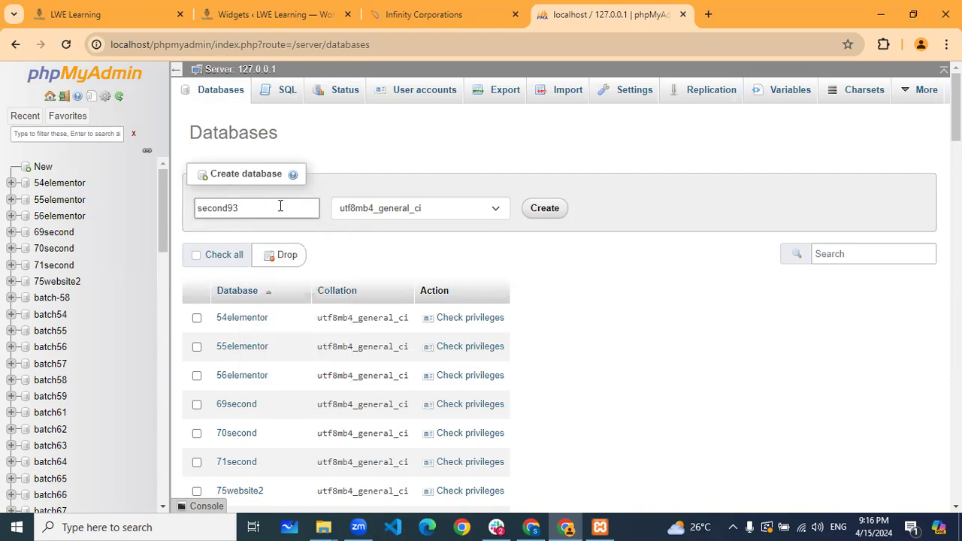
left_click(543, 209)
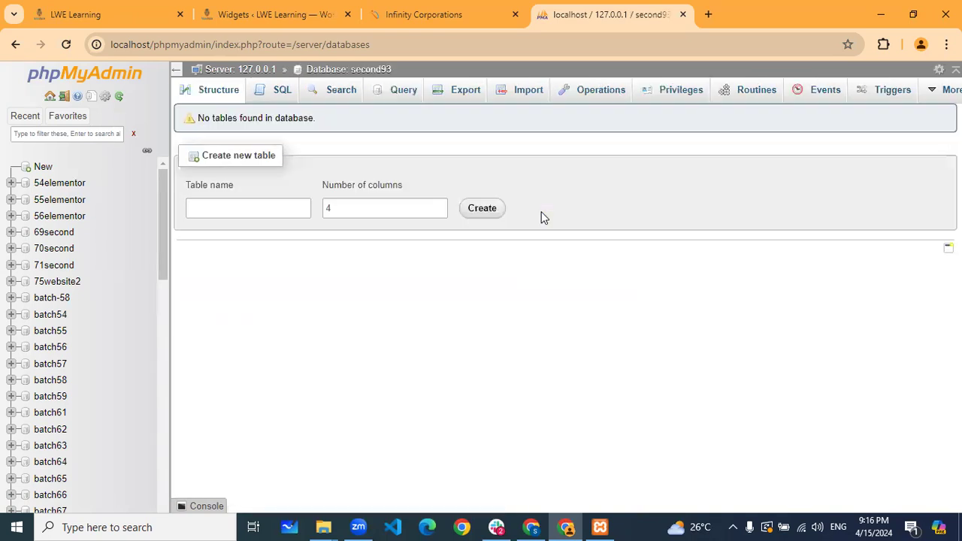
left_click(682, 15)
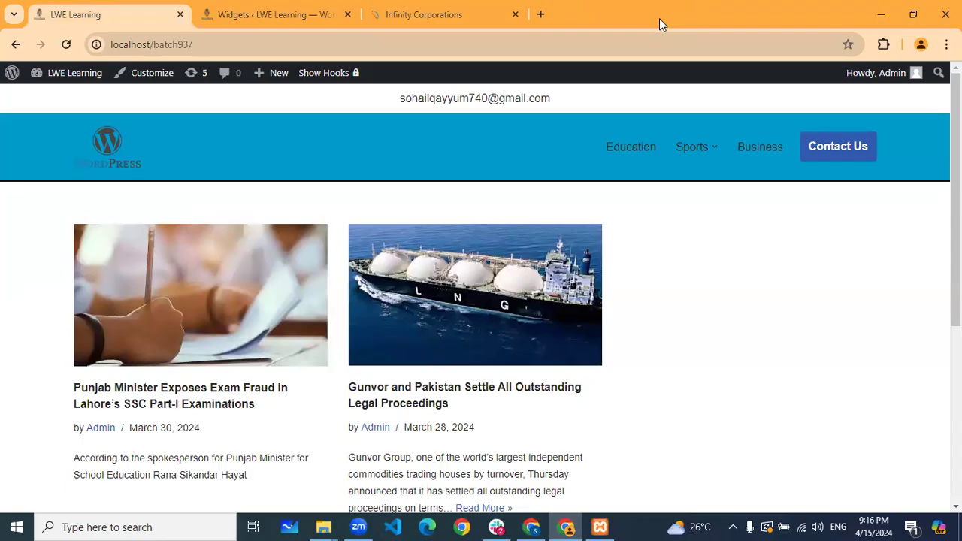
Step: Load localhost/second93 in a new browser tab to start the WordPress setup
left_click(542, 17)
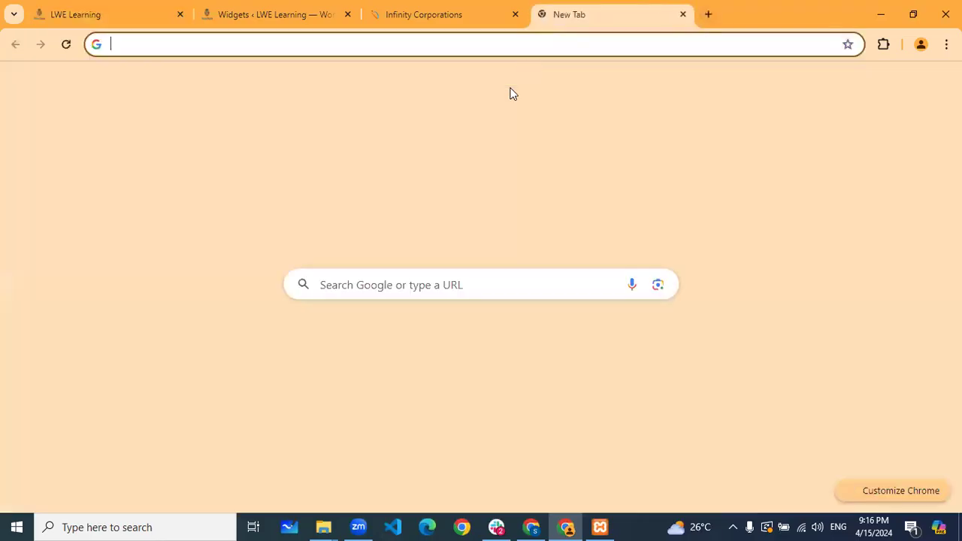
type("lo")
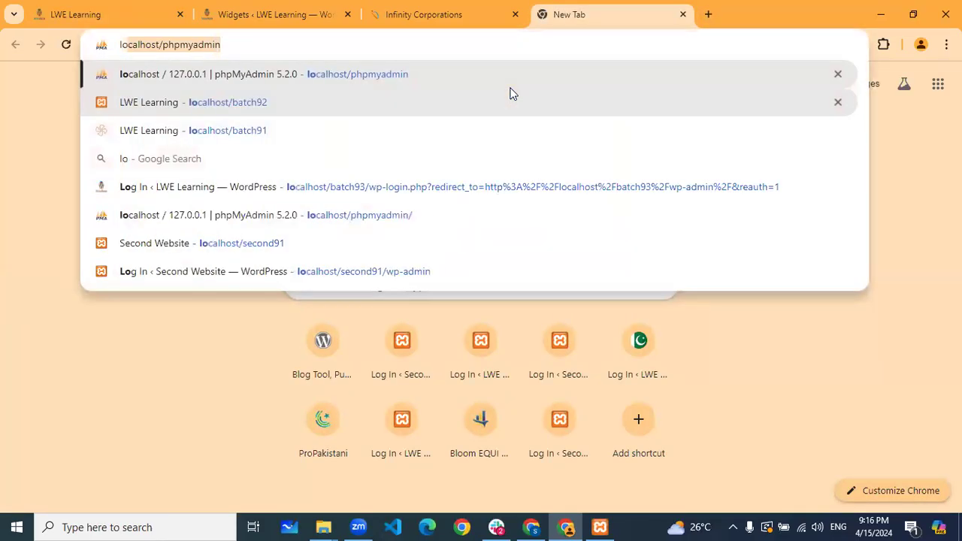
key("End")
key("BackSpace")
key("BackSpace")
key("BackSpace")
key("BackSpace")
key("BackSpace")
key("BackSpace")
key("BackSpace")
key("BackSpace")
key("BackSpace")
key("BackSpace")
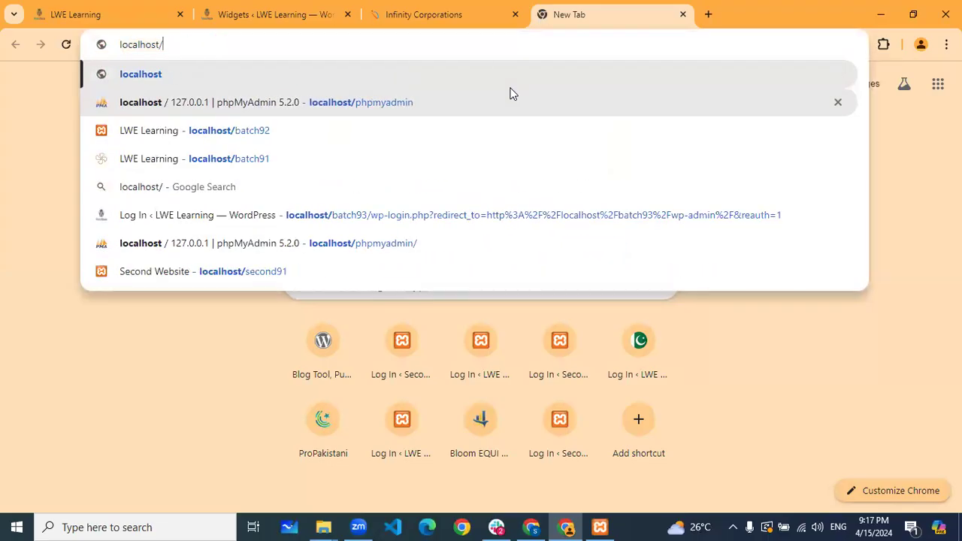
type("second9")
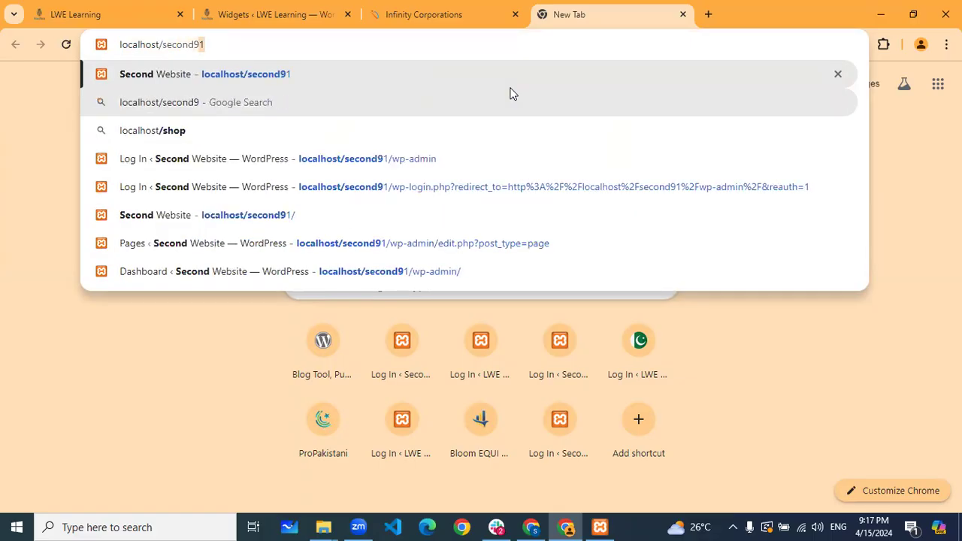
type("3")
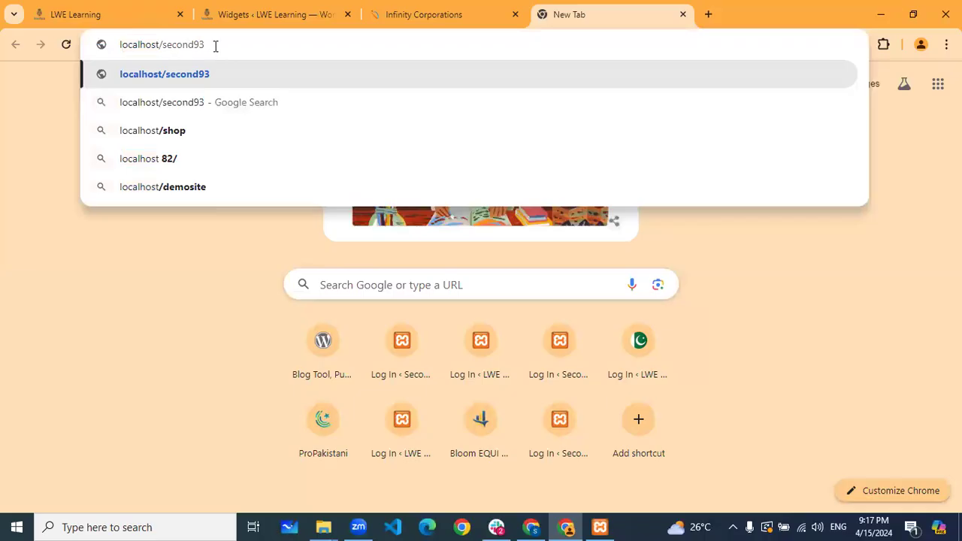
key("Return")
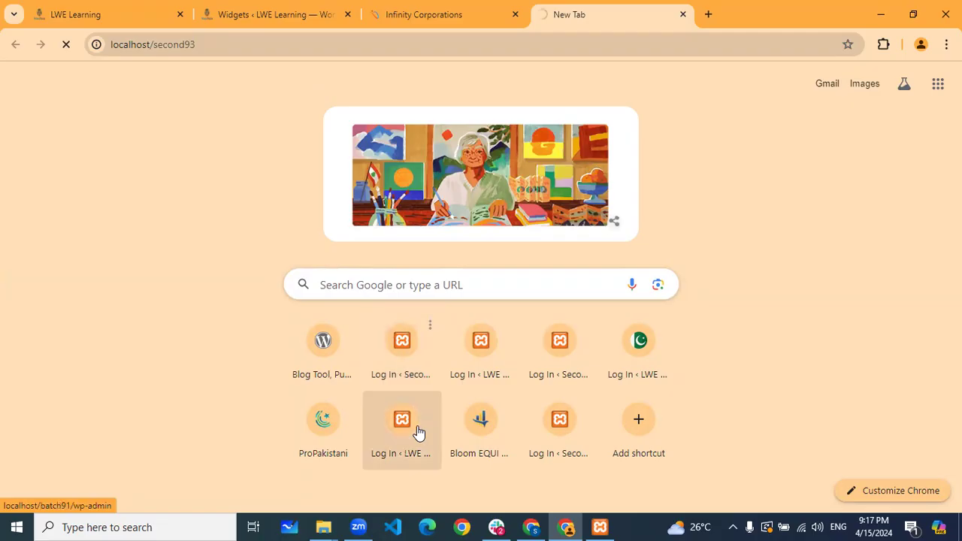
left_click(601, 526)
left_click(602, 527)
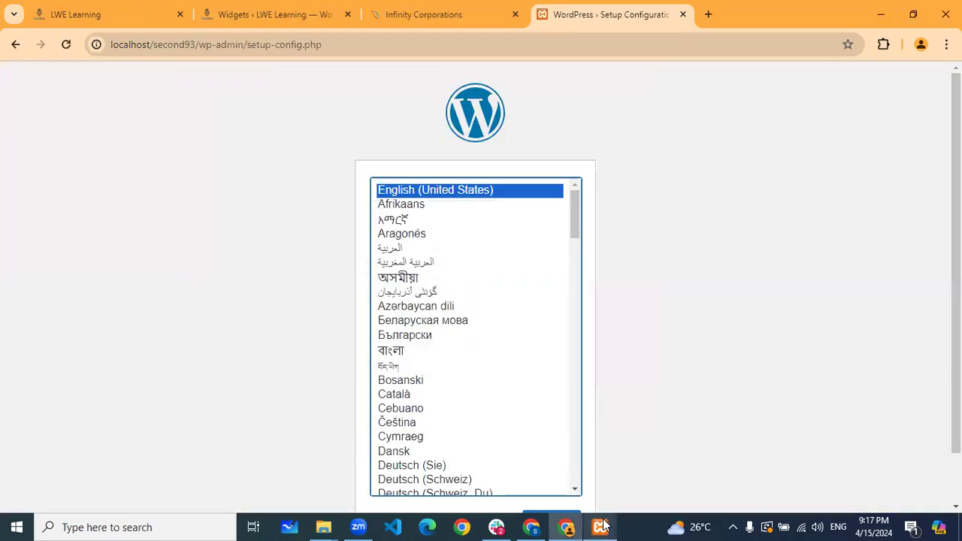
Step: Accept English (United States) as the setup language and proceed past the introduction to the database connection details
scroll(725, 323, "down", 1)
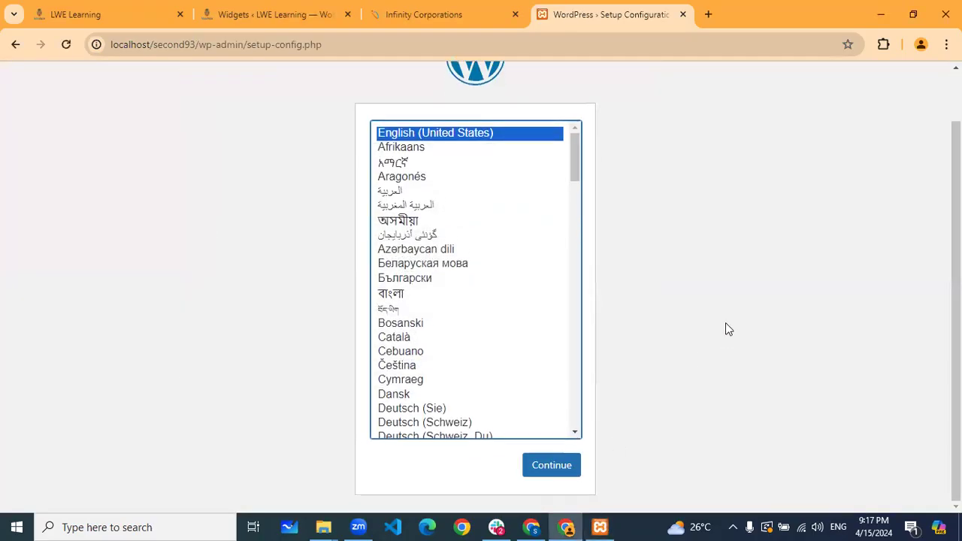
left_click(556, 460)
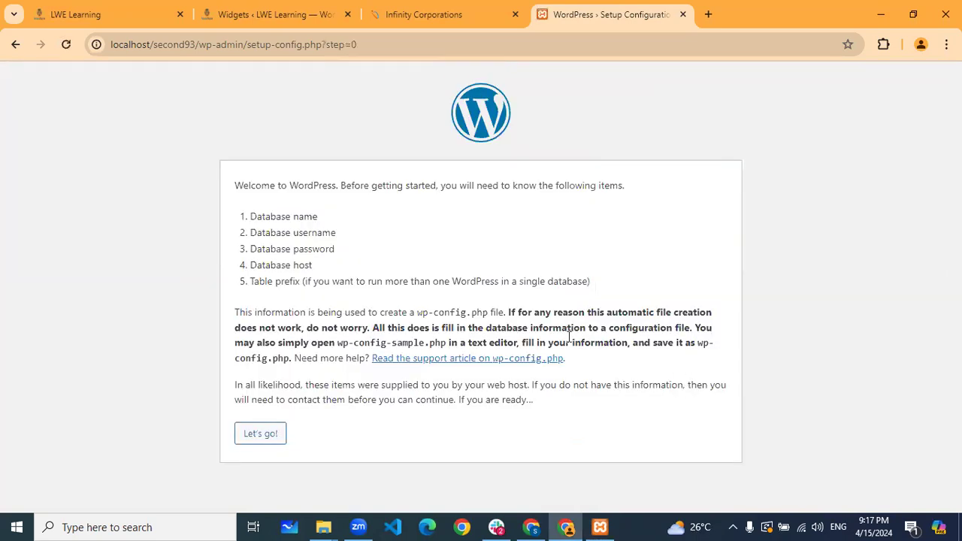
left_click_drag(250, 217, 342, 235)
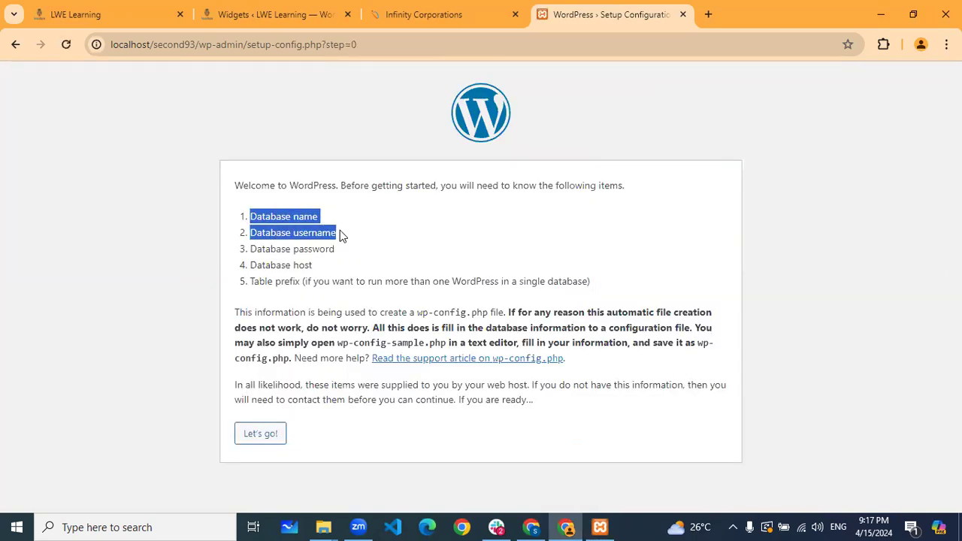
left_click(389, 241)
left_click(263, 436)
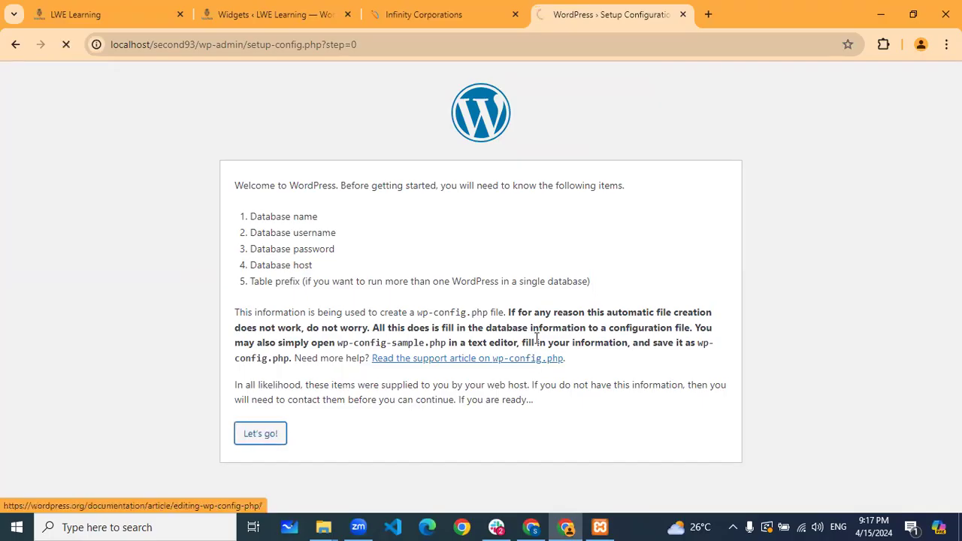
Step: Enter second93 as the database name for the WordPress connection
scroll(488, 281, "down", 1)
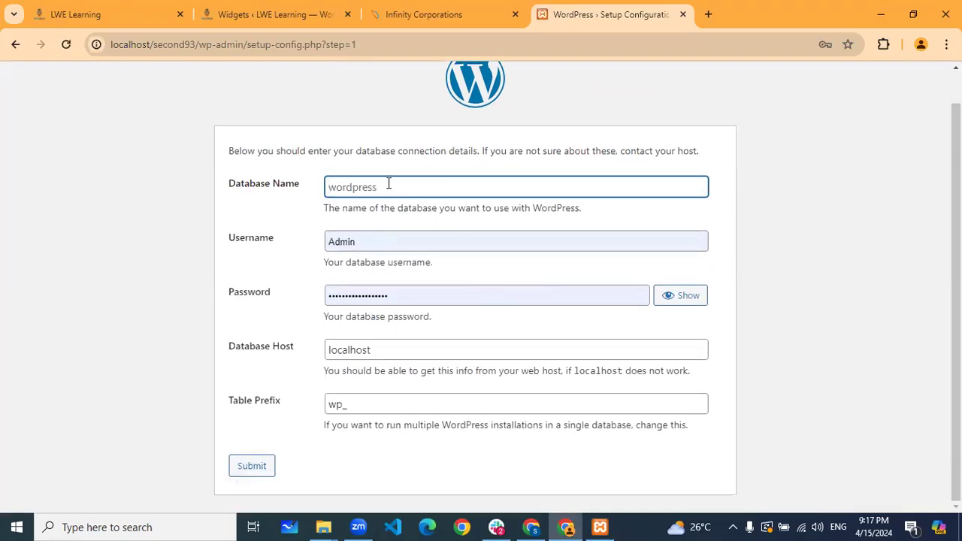
type("second")
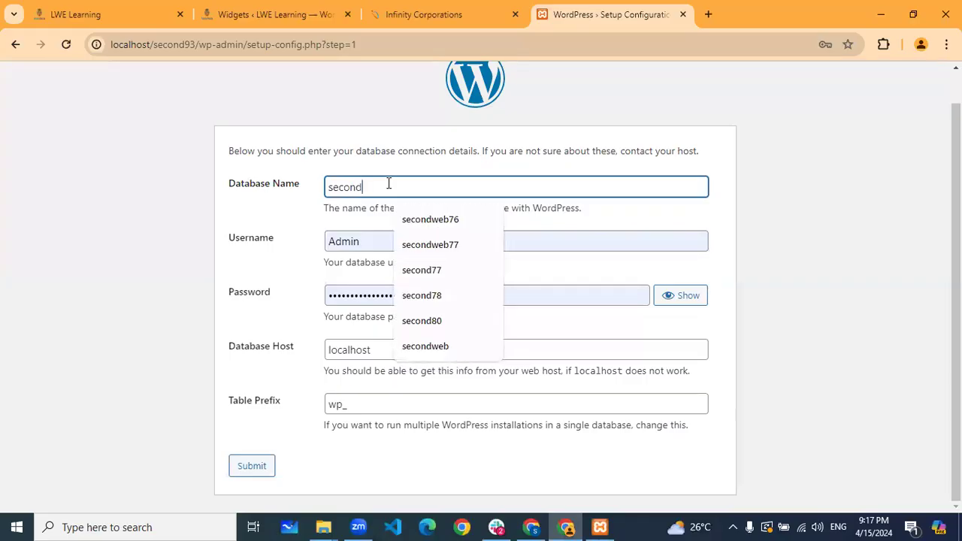
type("93")
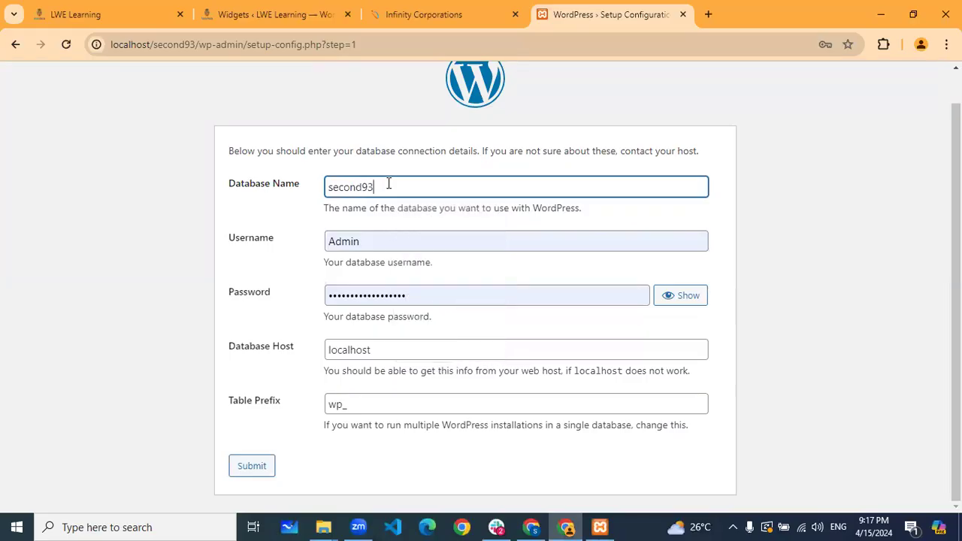
Step: Replace the database username with root, clear the database password and submit the connection details
double_click(384, 245)
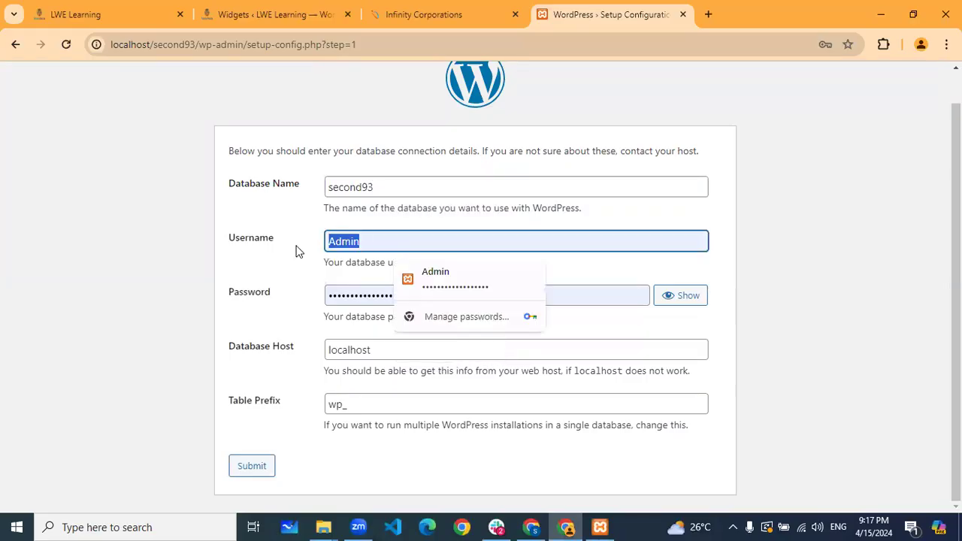
key("BackSpace")
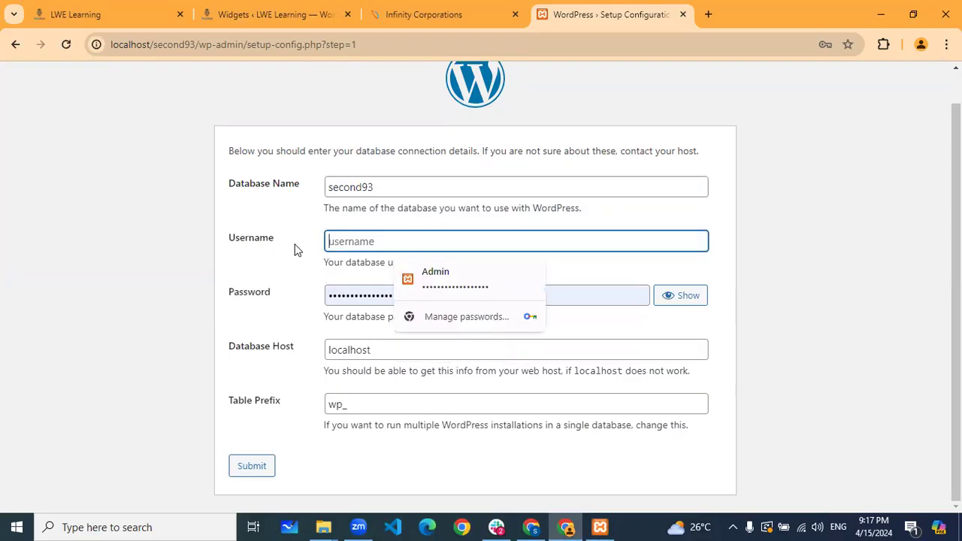
left_click(593, 293)
key("BackSpace")
key("BackSpace")
key("BackSpace")
key("BackSpace")
key("BackSpace")
key("BackSpace")
key("BackSpace")
key("BackSpace")
key("BackSpace")
key("BackSpace")
key("BackSpace")
key("BackSpace")
key("BackSpace")
key("BackSpace")
key("BackSpace")
key("BackSpace")
key("BackSpace")
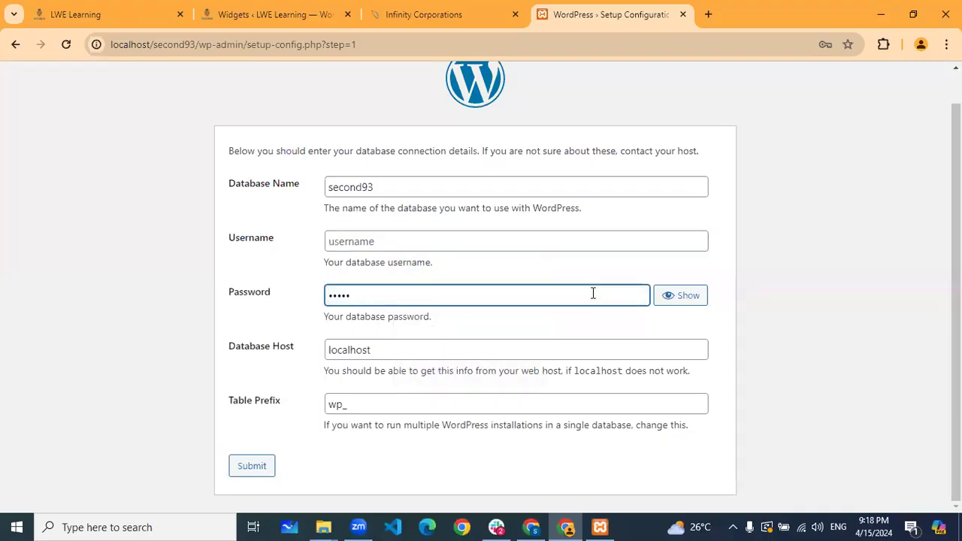
left_click(486, 243)
type("root")
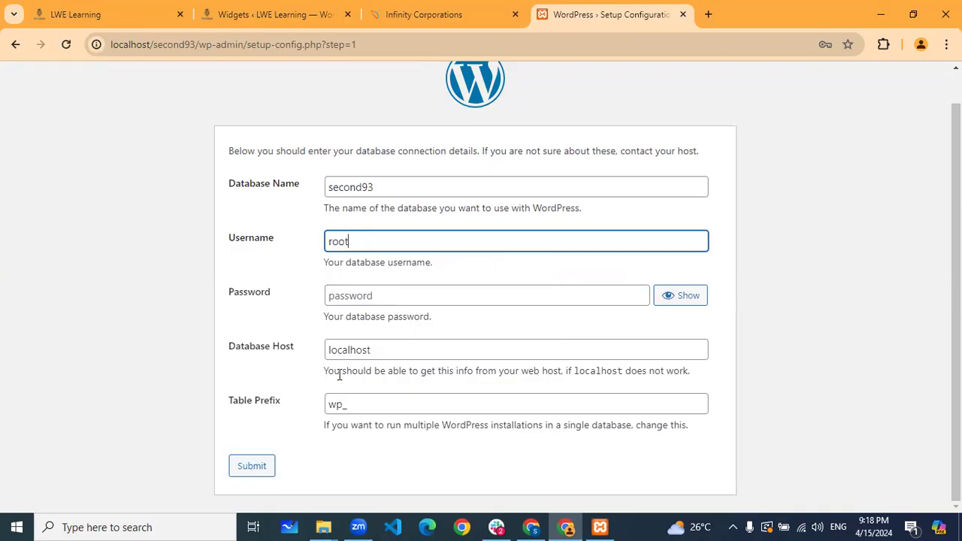
left_click(252, 463)
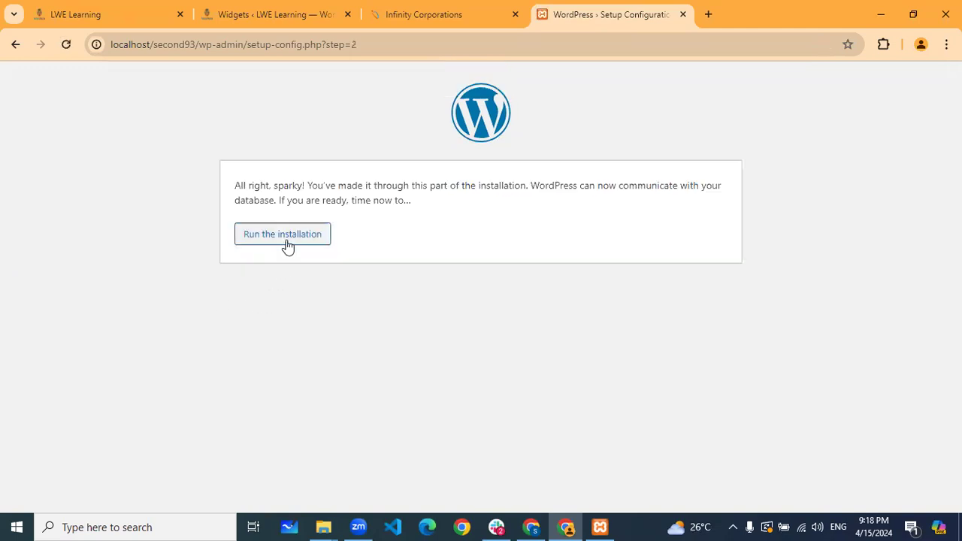
Step: Run the WordPress installation and enter My Second Website as the site title and Admin as the username
left_click(287, 247)
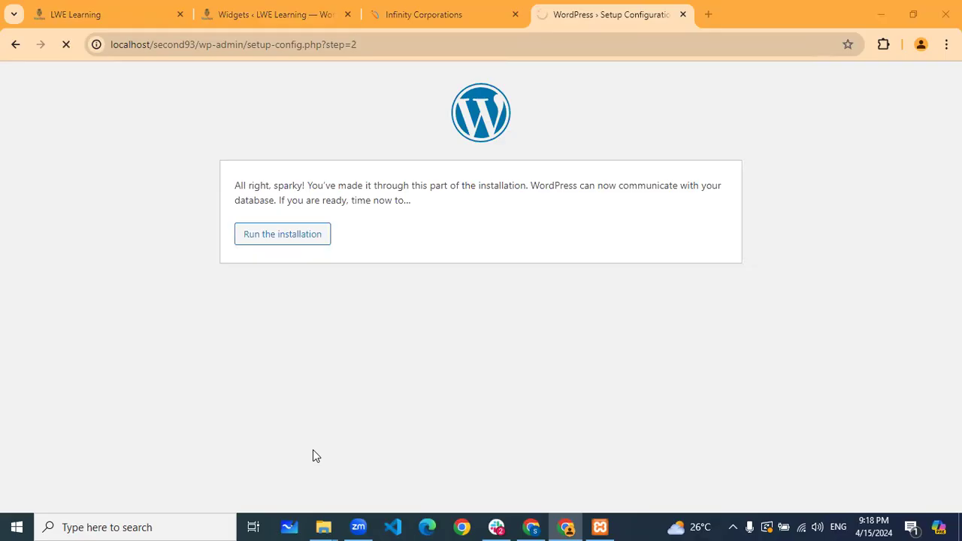
scroll(529, 209, "down", 2)
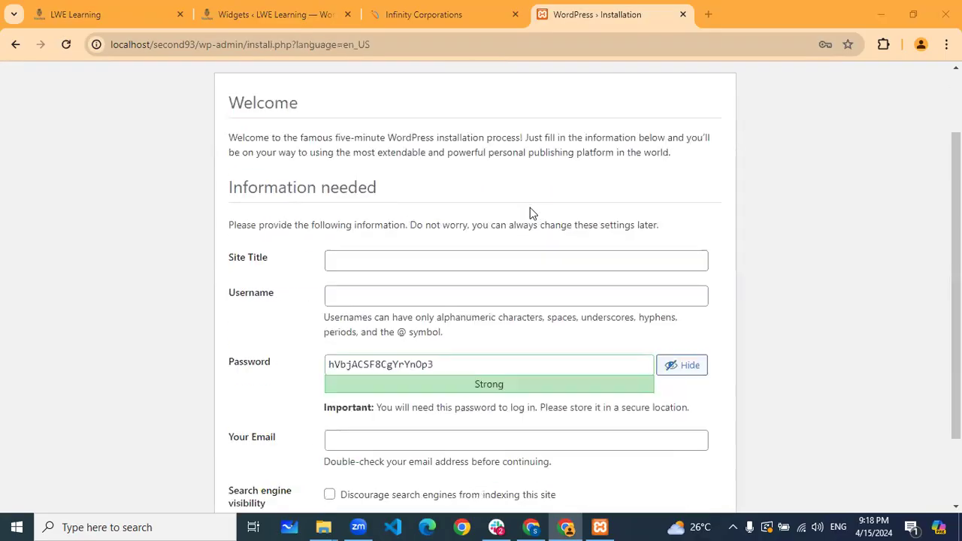
left_click(382, 200)
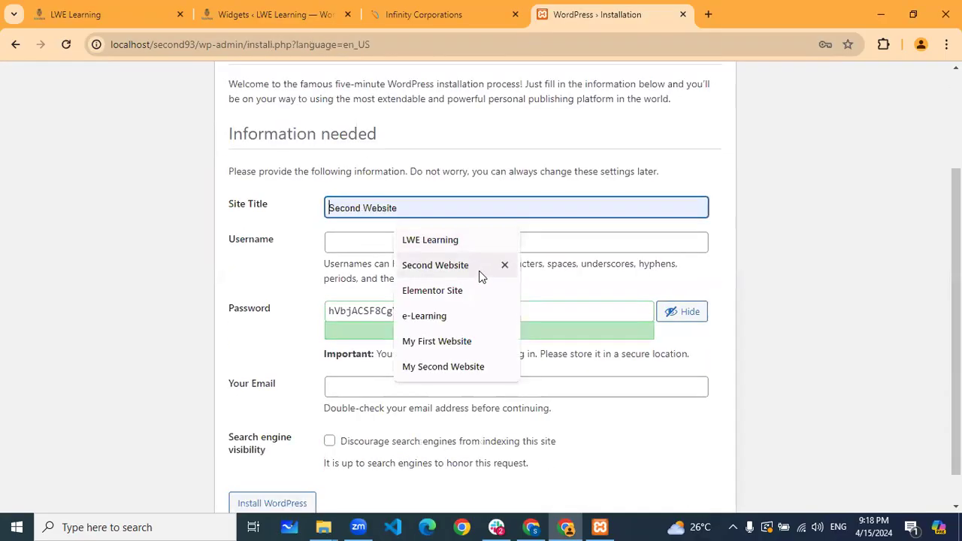
left_click(469, 367)
left_click(372, 244)
left_click(418, 275)
Step: Copy the saved password from the New Text Document (2) desktop note and replace the generated password in the installation form with it
left_click(880, 14)
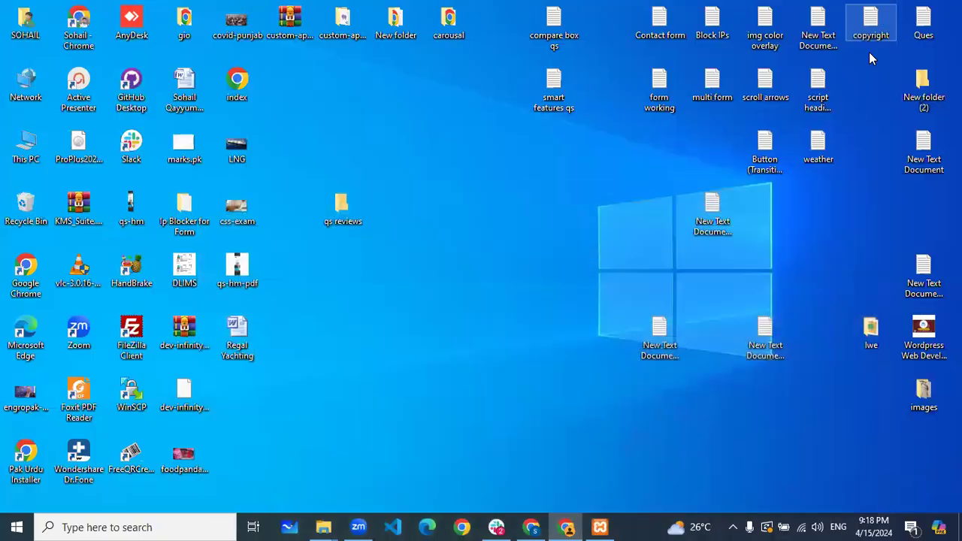
left_click(924, 278)
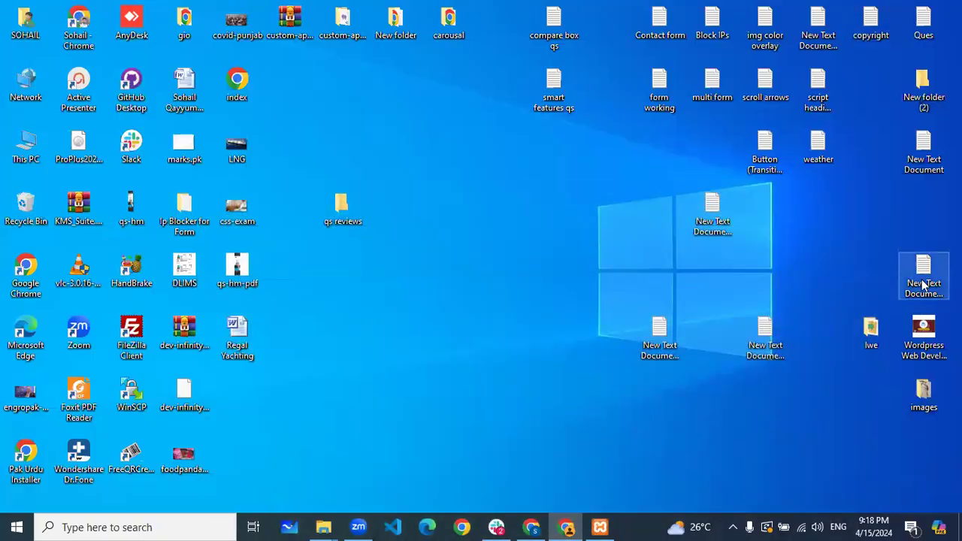
left_click(568, 528)
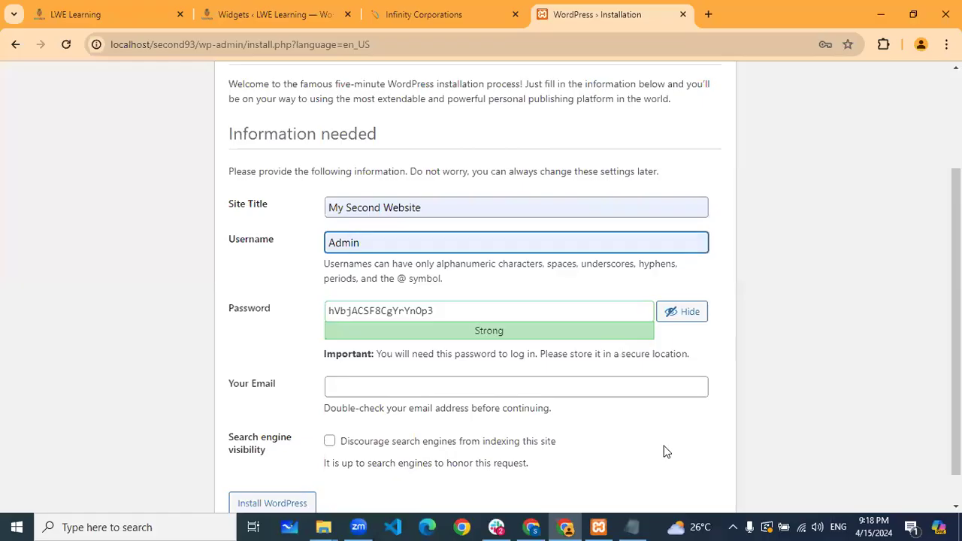
left_click(631, 526)
left_click_drag(388, 134, 261, 139)
key("ctrl+c")
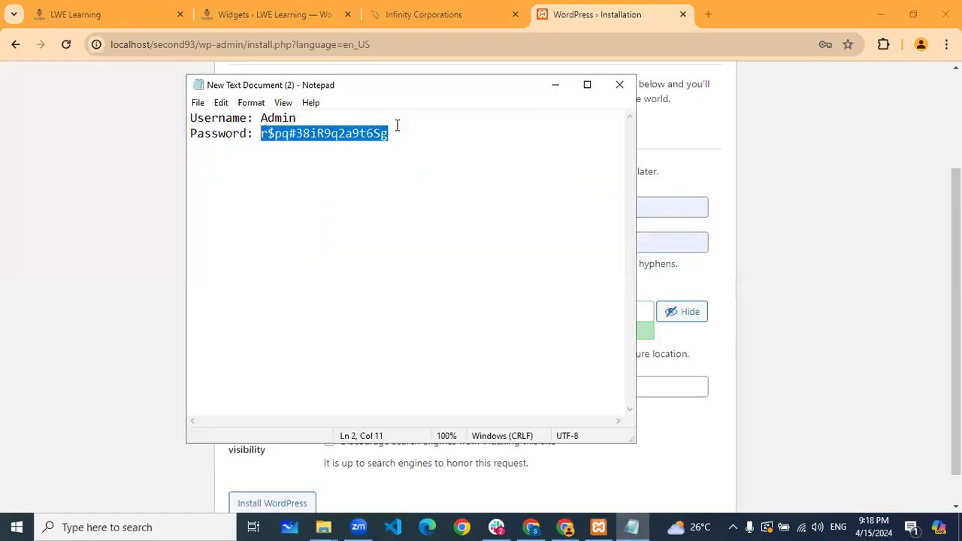
left_click(620, 88)
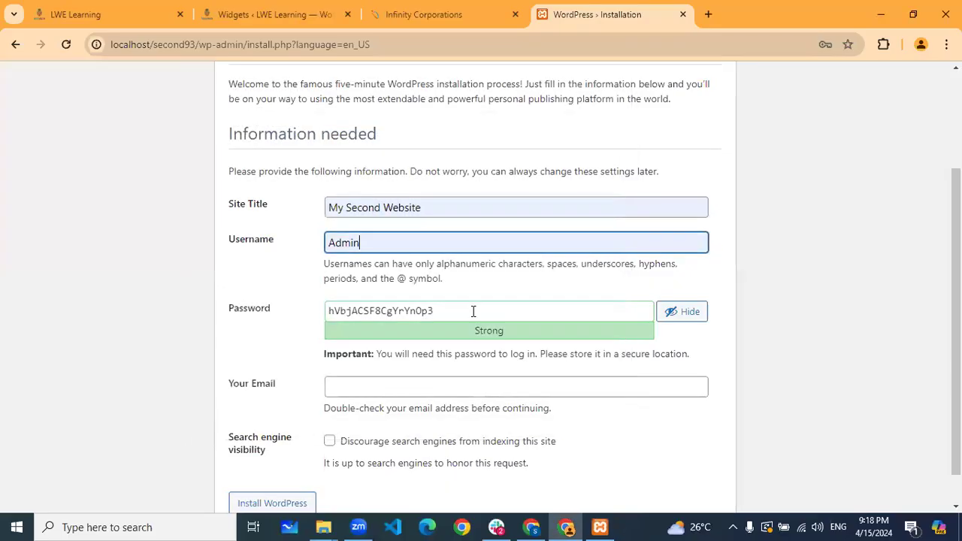
left_click_drag(440, 310, 260, 319)
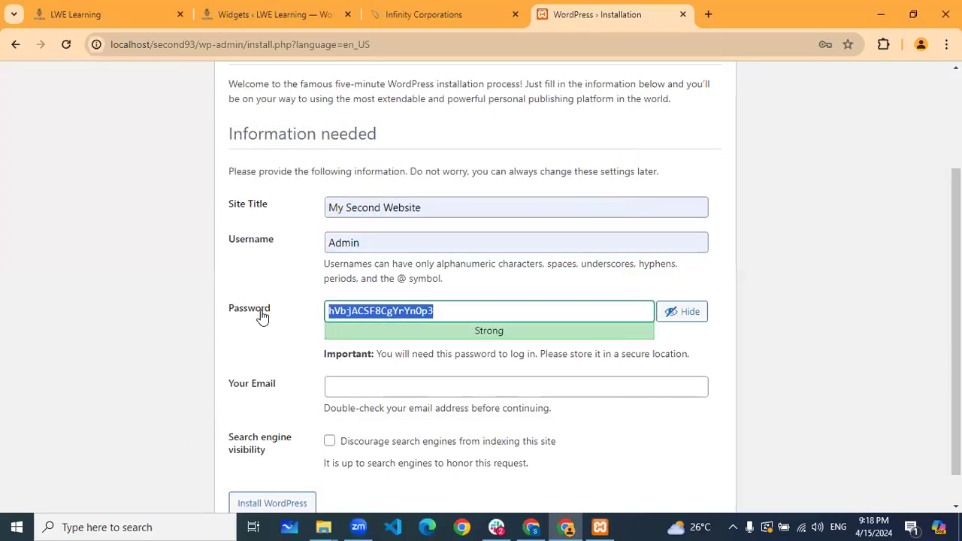
key("ctrl+v")
Step: Fill in the administrator's e-mail address and install WordPress
left_click(345, 390)
left_click(417, 415)
scroll(496, 372, "down", 1)
left_click(300, 462)
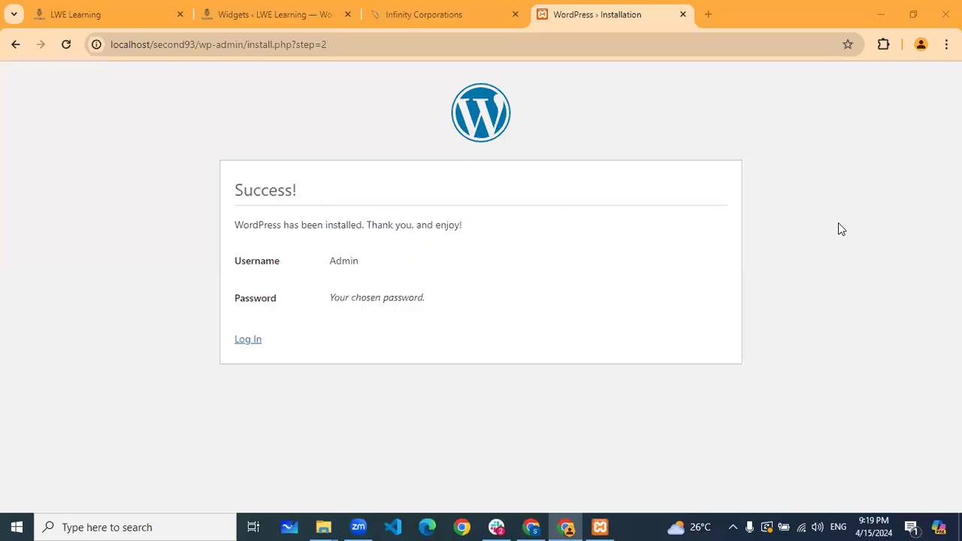
Step: Close the finished installation page and load localhost/second93 in a new browser tab
left_click(704, 16)
left_click(636, 15)
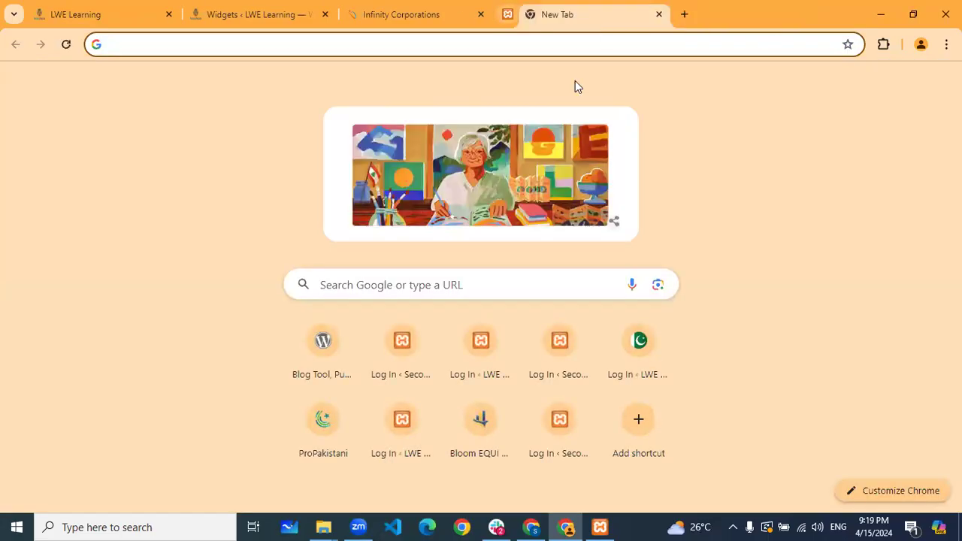
type("localhost/phpmyadmin")
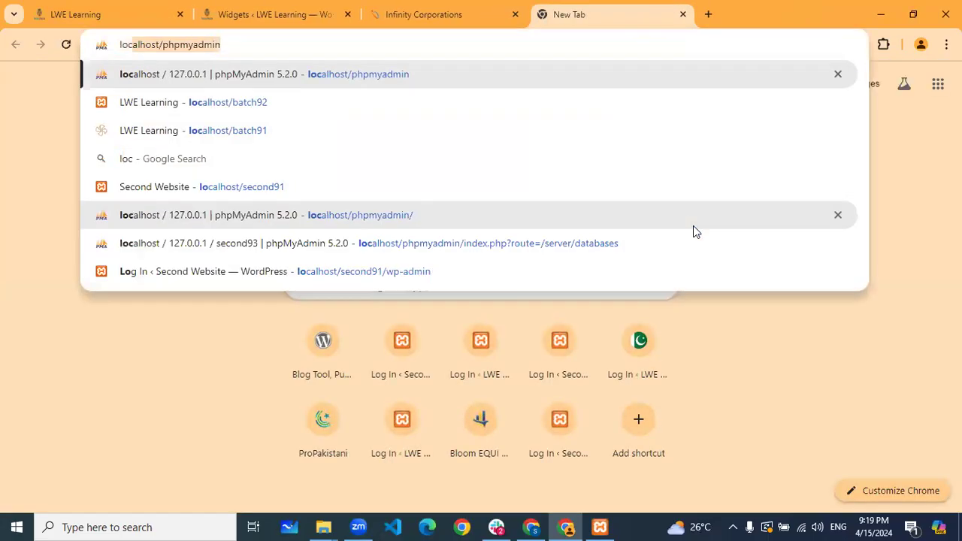
key("Right")
key("BackSpace")
key("BackSpace")
key("BackSpace")
key("BackSpace")
key("BackSpace")
key("BackSpace")
key("BackSpace")
key("BackSpace")
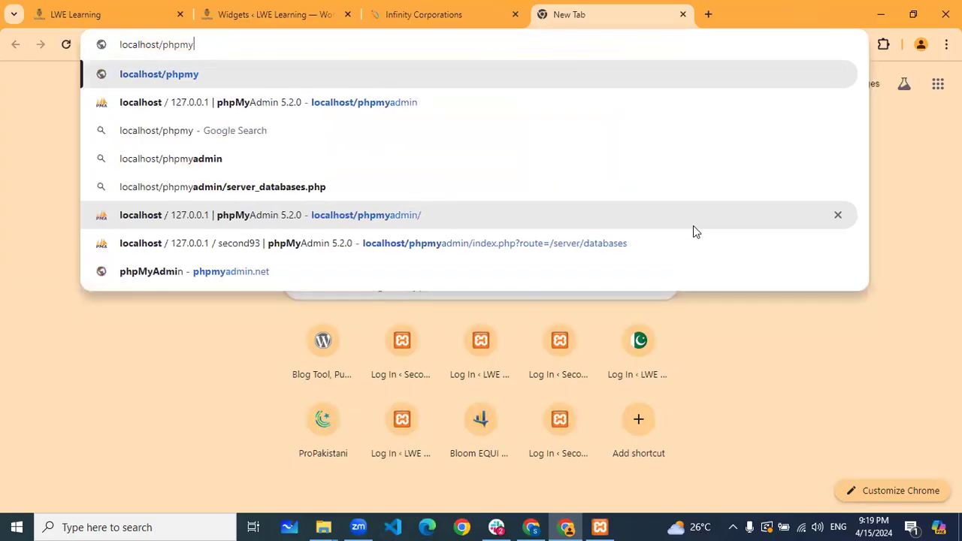
key("BackSpace")
key("BackSpace")
type("second93")
key("Return")
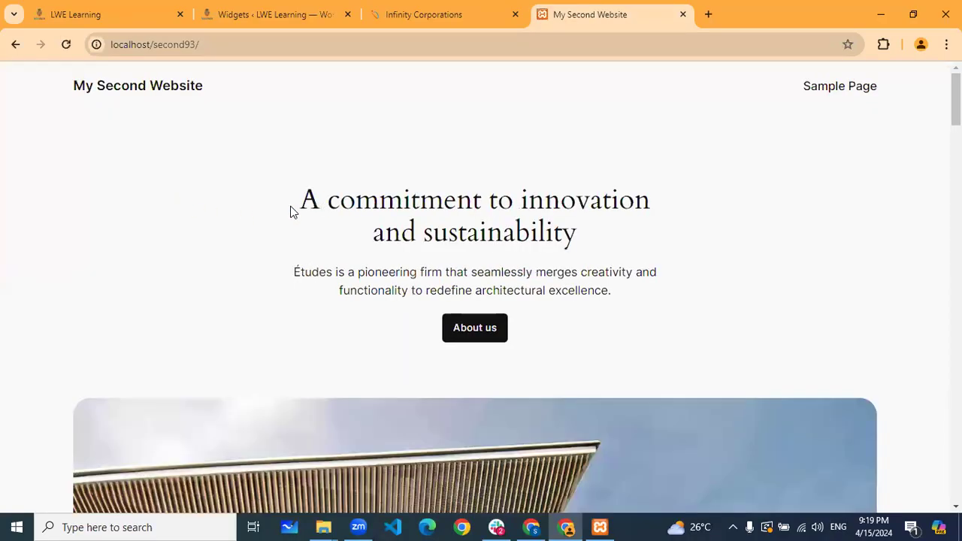
Step: Go to localhost/second93/wp-admin and log in with the prefilled Admin credentials
left_click(316, 46)
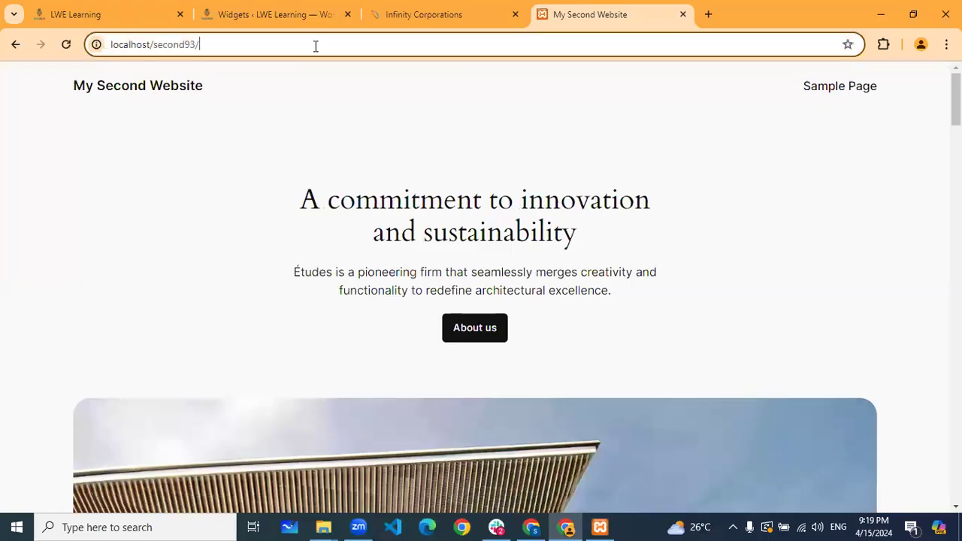
left_click(315, 46)
type("w")
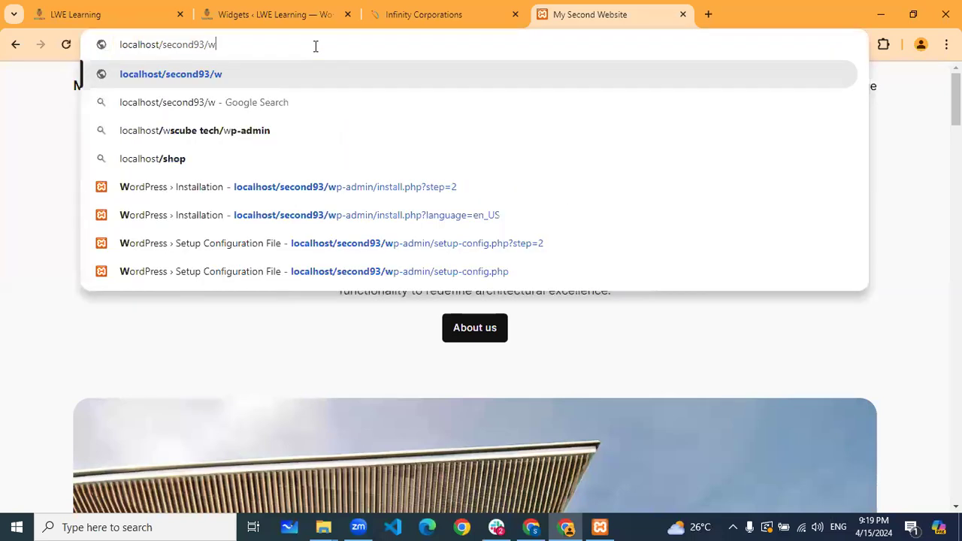
type("p-admin")
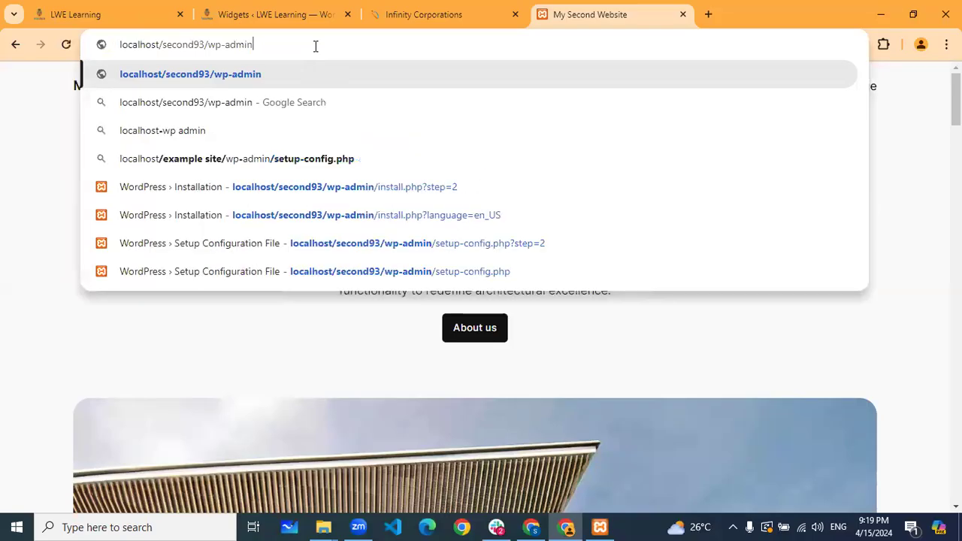
key("Return")
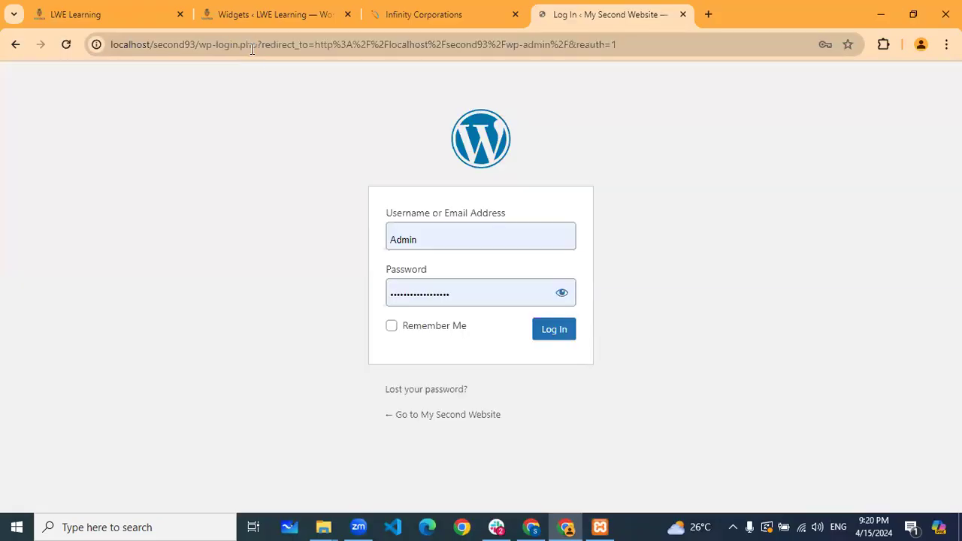
left_click(550, 337)
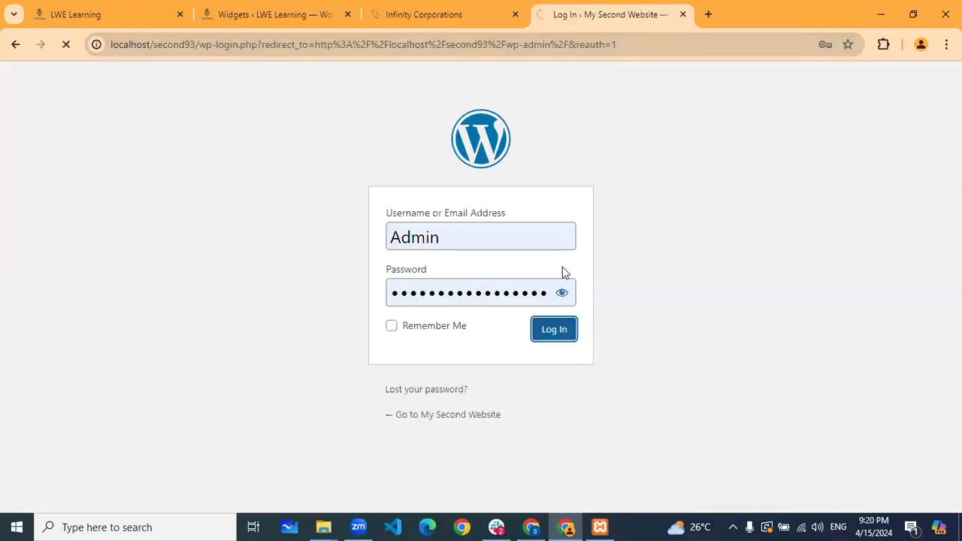
Step: Look at the LWE Learning site's front end for comparison and return to the second site's admin page
left_click(107, 14)
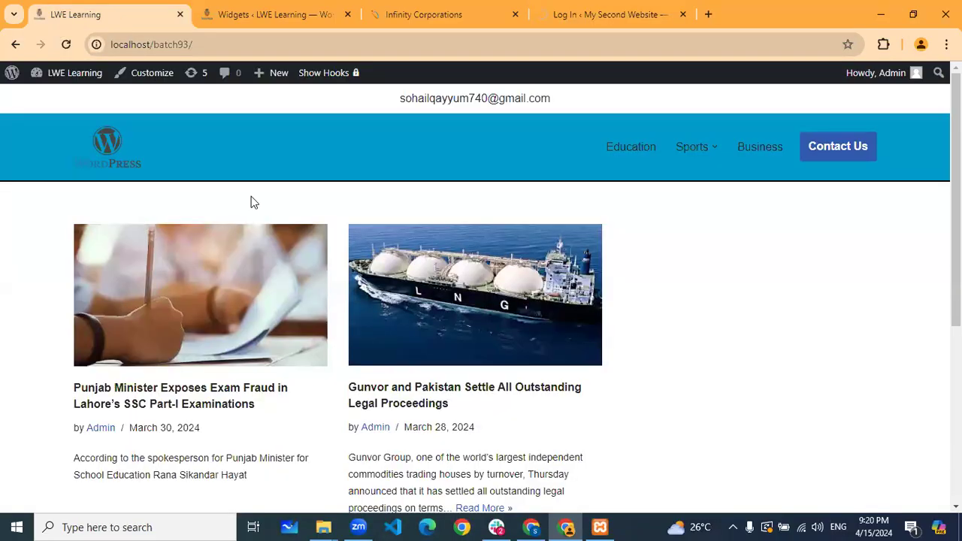
left_click(621, 14)
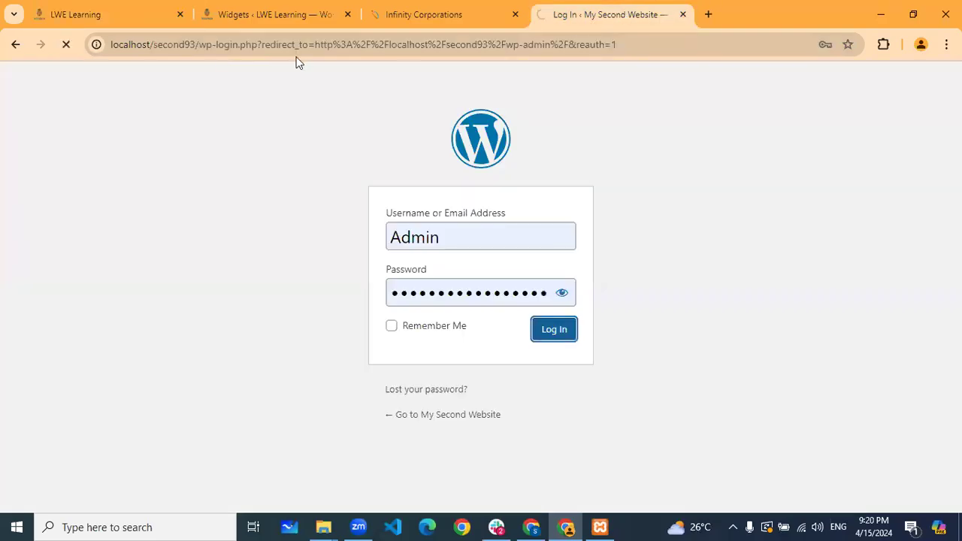
left_click(143, 19)
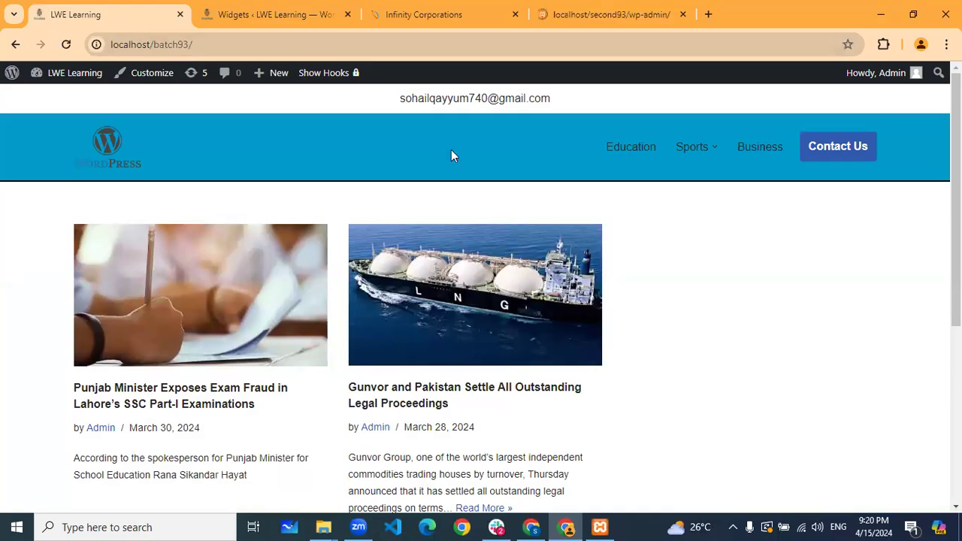
left_click(582, 17)
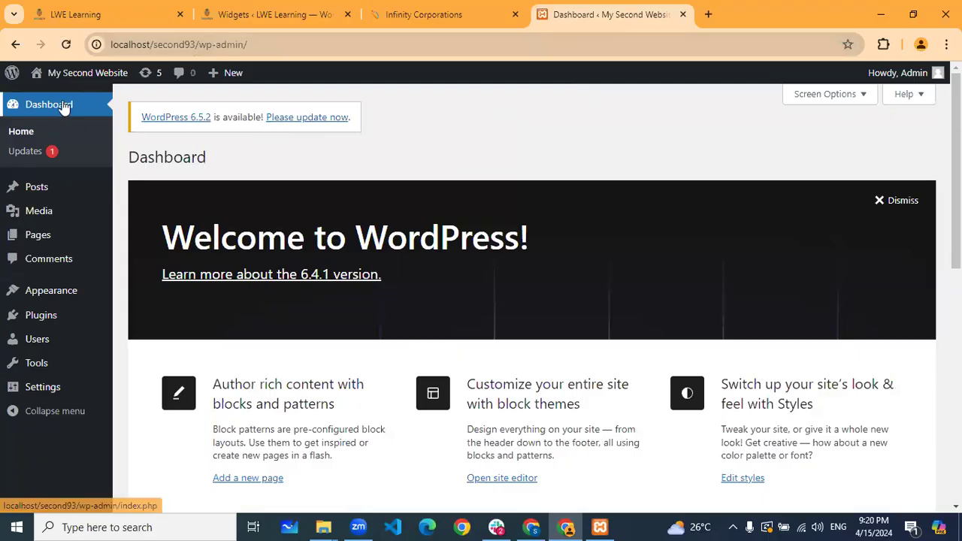
Step: Open My Second Website's front end in a new tab, and look over both it and the dashboard
right_click(71, 72)
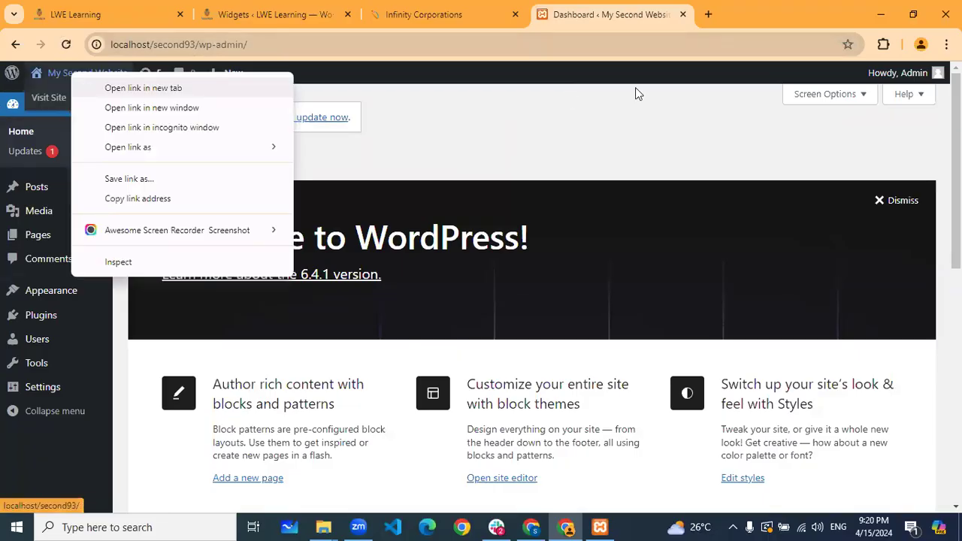
key("Return")
left_click(714, 17)
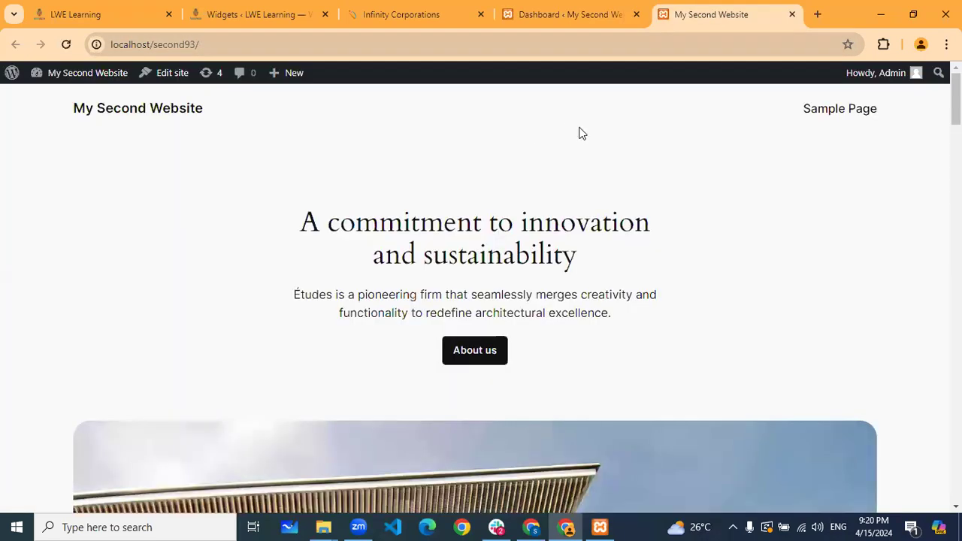
scroll(578, 134, "down", 3)
left_click(584, 18)
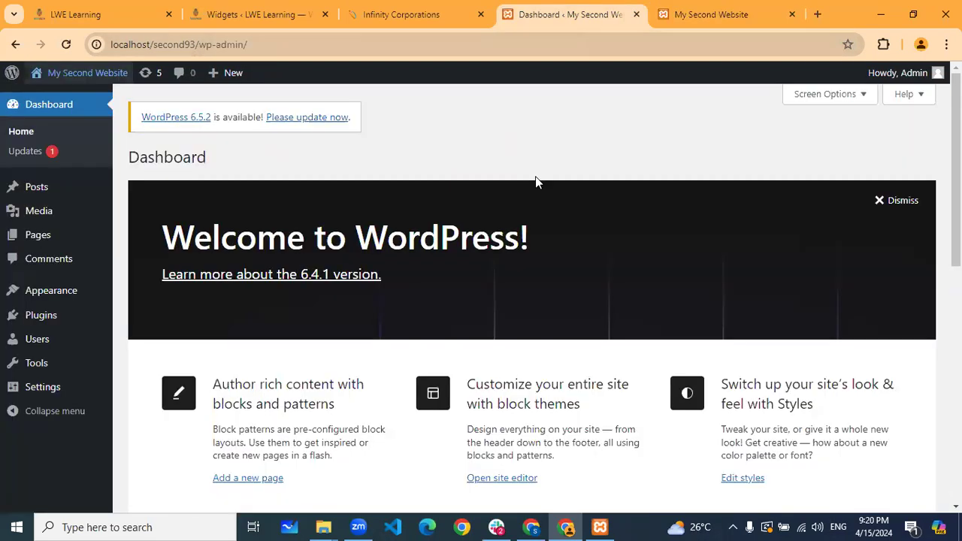
scroll(535, 181, "down", 3)
scroll(535, 182, "up", 3)
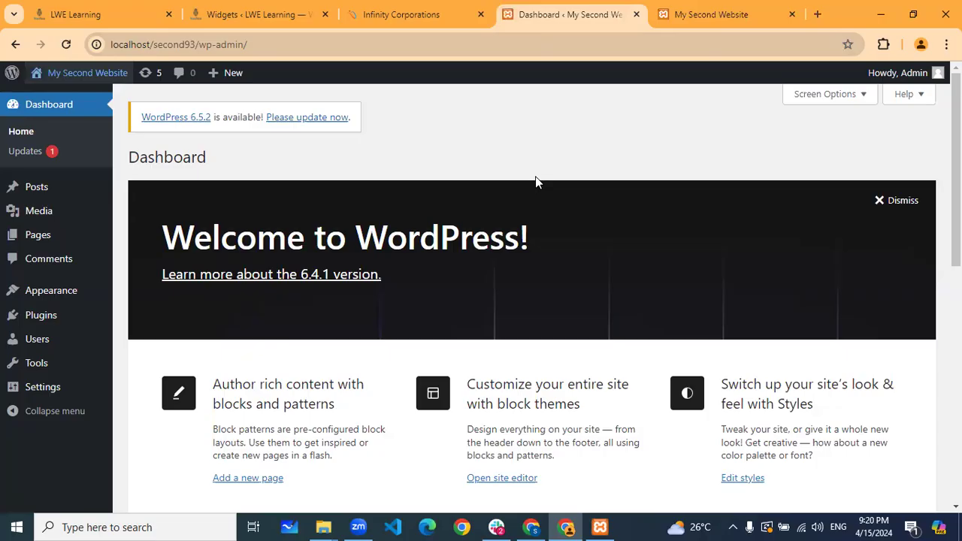